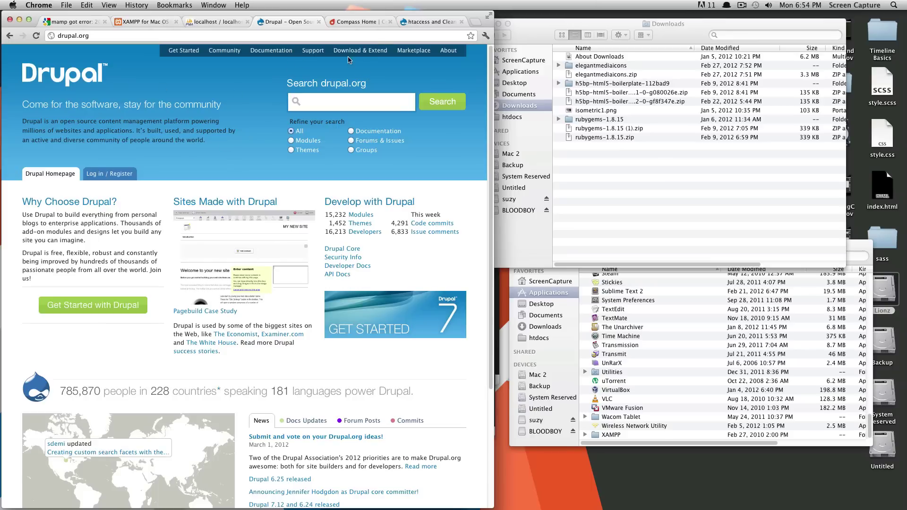
Step: Download drupal-7.12.zip from drupal.org's Download & Extend core page into the Downloads folder
{"action": "left_click", "coordinate": [364, 52]}
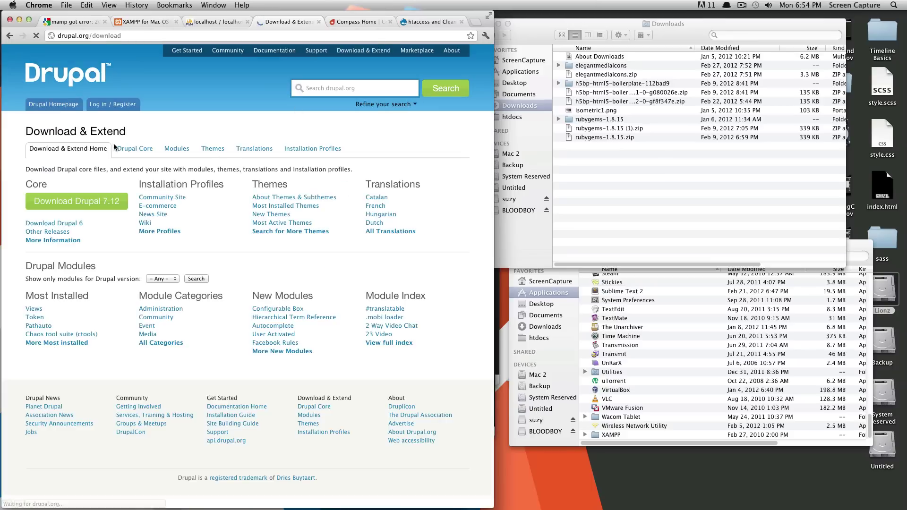
{"action": "left_click", "coordinate": [98, 202]}
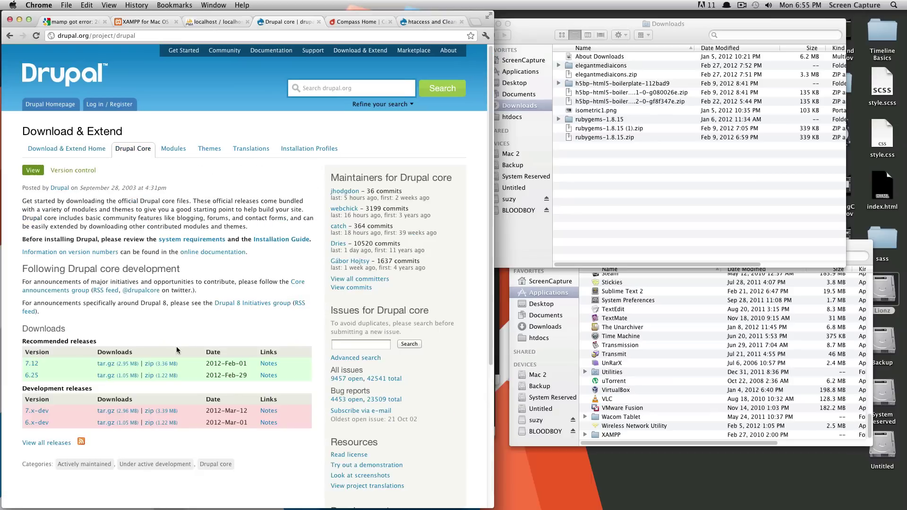
{"action": "left_click", "coordinate": [165, 365]}
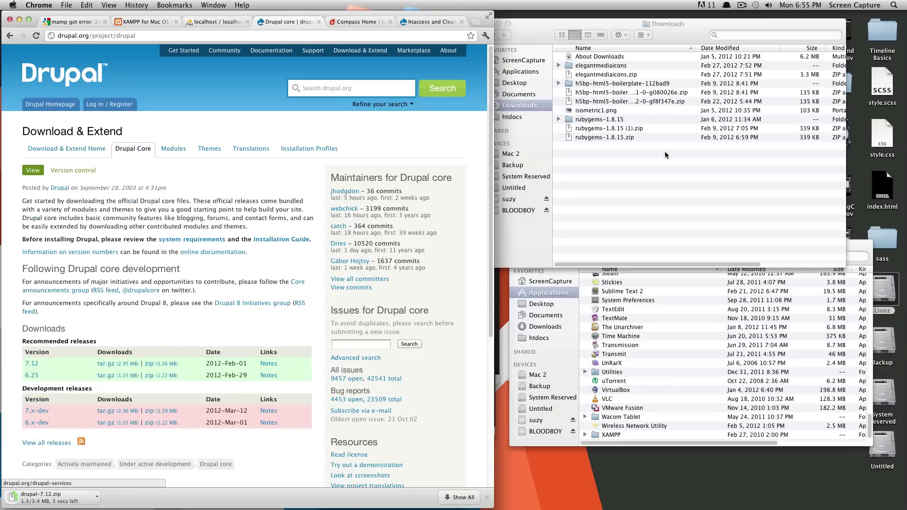
{"action": "left_click", "coordinate": [675, 212]}
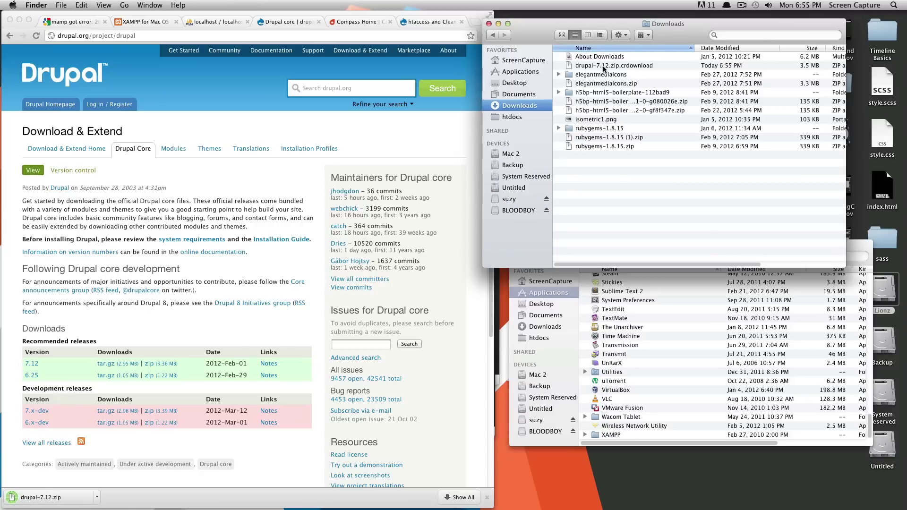
Step: Unzip drupal-7.12.zip and move the extracted drupal-7.12 folder into Applications/XAMPP/htdocs
{"action": "double_click", "coordinate": [604, 69]}
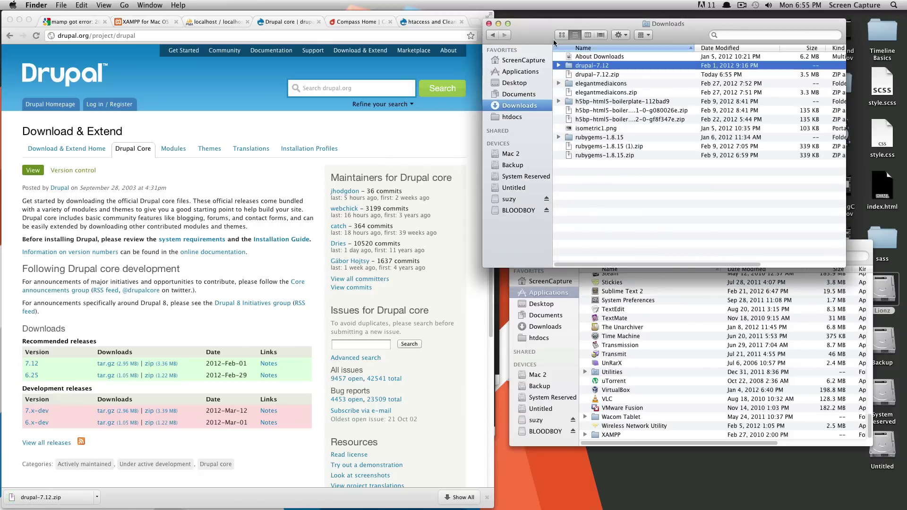
{"action": "left_click_drag", "start_coordinate": [857, 240], "coordinate": [850, 248]}
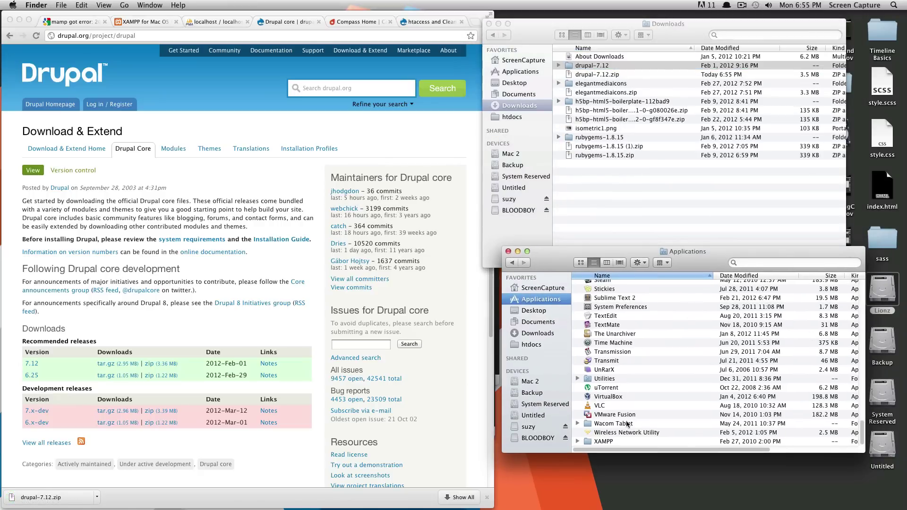
{"action": "double_click", "coordinate": [604, 440]}
{"action": "double_click", "coordinate": [610, 302]}
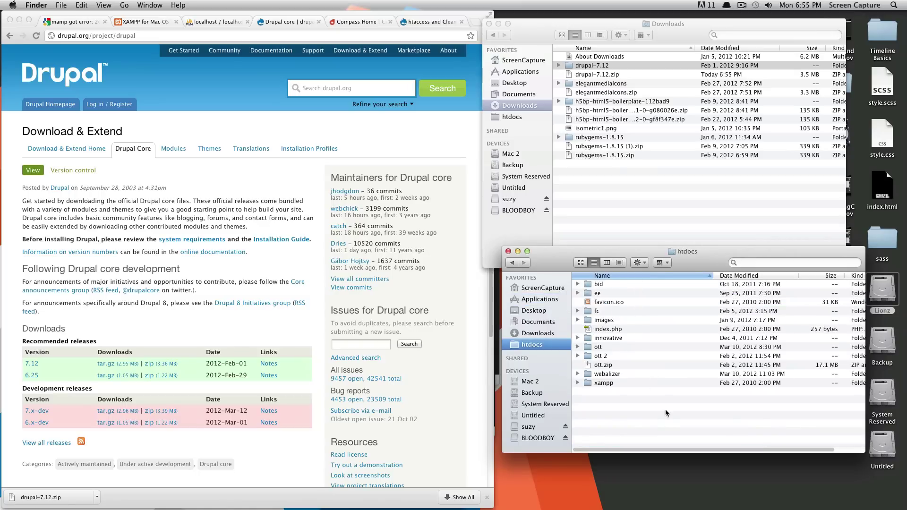
{"action": "left_click", "coordinate": [586, 67]}
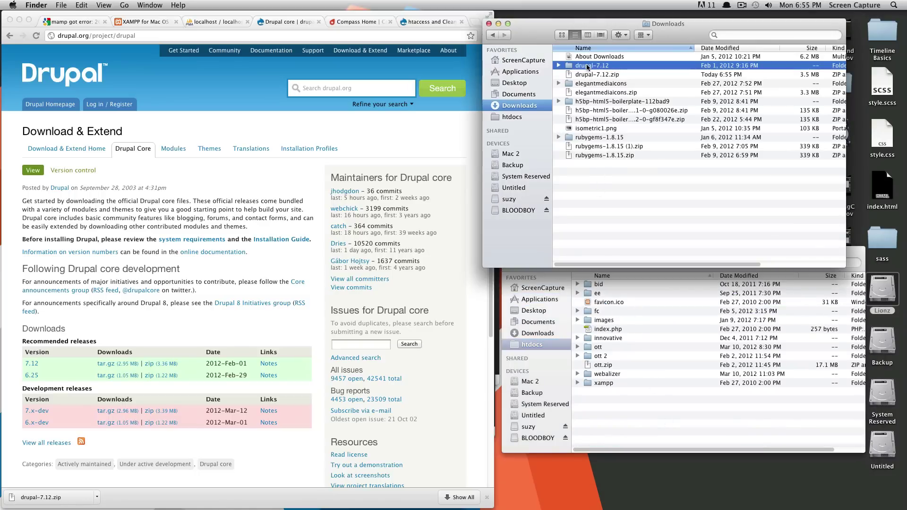
{"action": "left_click_drag", "start_coordinate": [586, 70], "coordinate": [628, 418]}
Step: Rename the drupal-7.12 folder in htdocs to st
{"action": "key", "text": "Return"}
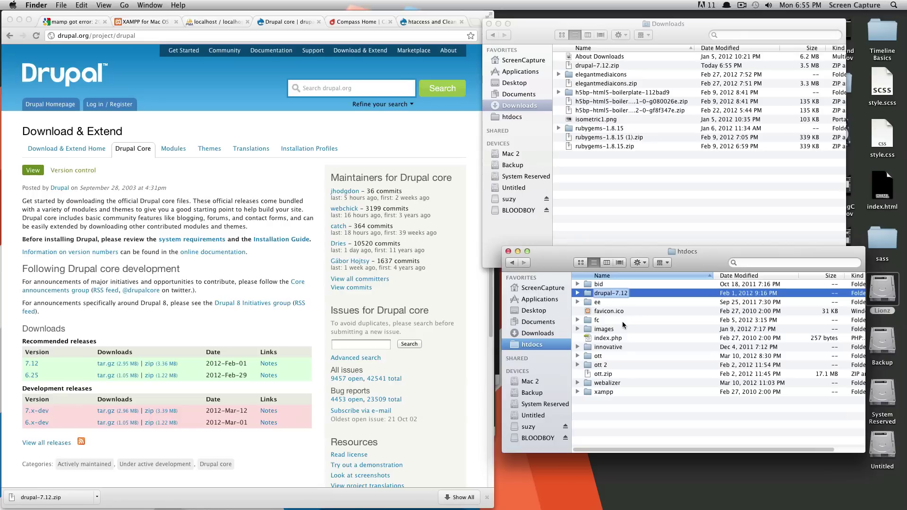
{"action": "type", "text": "st"}
{"action": "key", "text": "Return"}
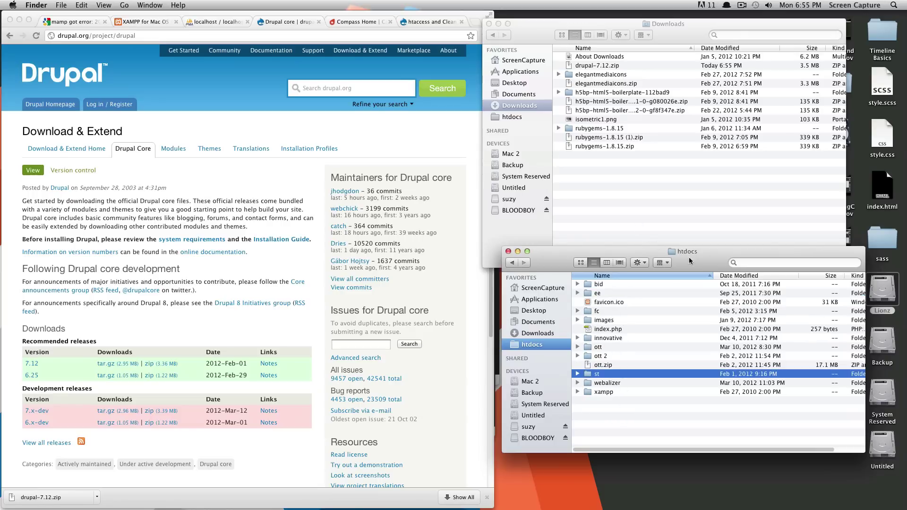
{"action": "left_click_drag", "start_coordinate": [689, 257], "coordinate": [684, 254]}
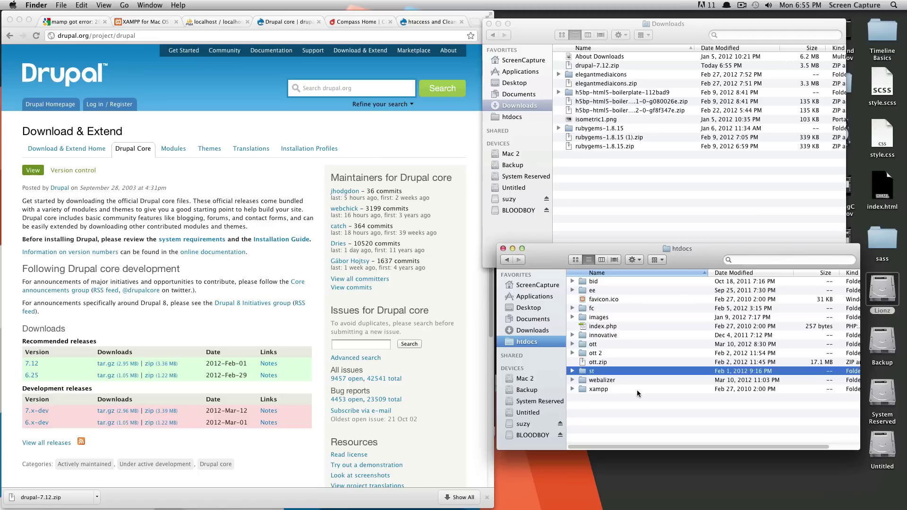
{"action": "left_click", "coordinate": [573, 374]}
{"action": "scroll", "coordinate": [612, 384], "scroll_direction": "down", "scroll_amount": 3}
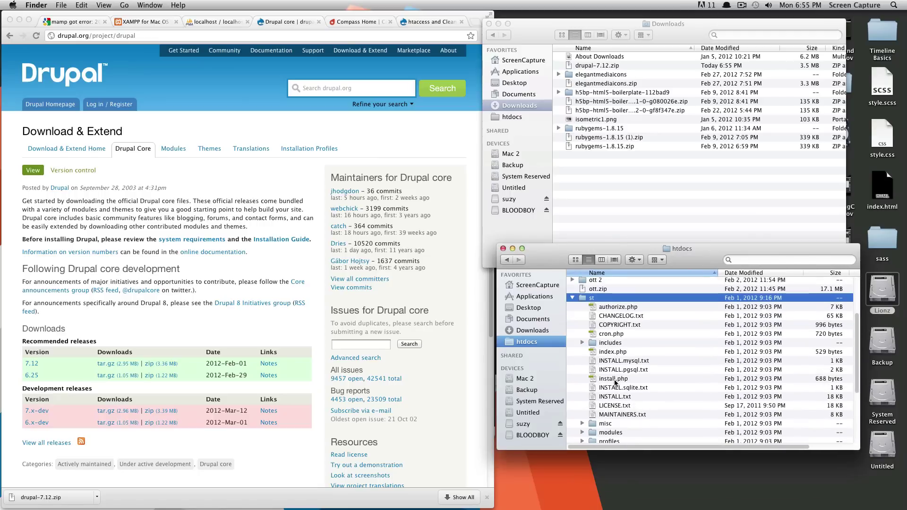
{"action": "scroll", "coordinate": [635, 364], "scroll_direction": "down", "scroll_amount": 2}
{"action": "scroll", "coordinate": [626, 347], "scroll_direction": "up", "scroll_amount": 4}
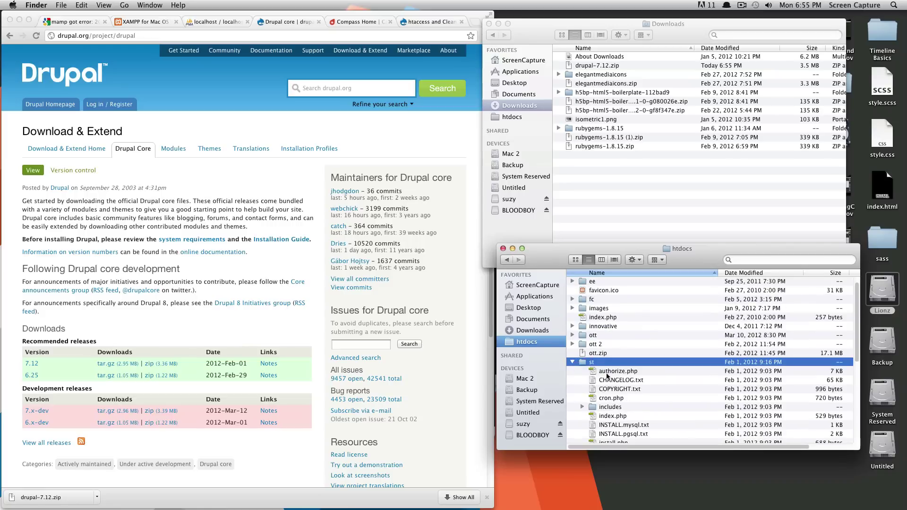
{"action": "left_click", "coordinate": [573, 362]}
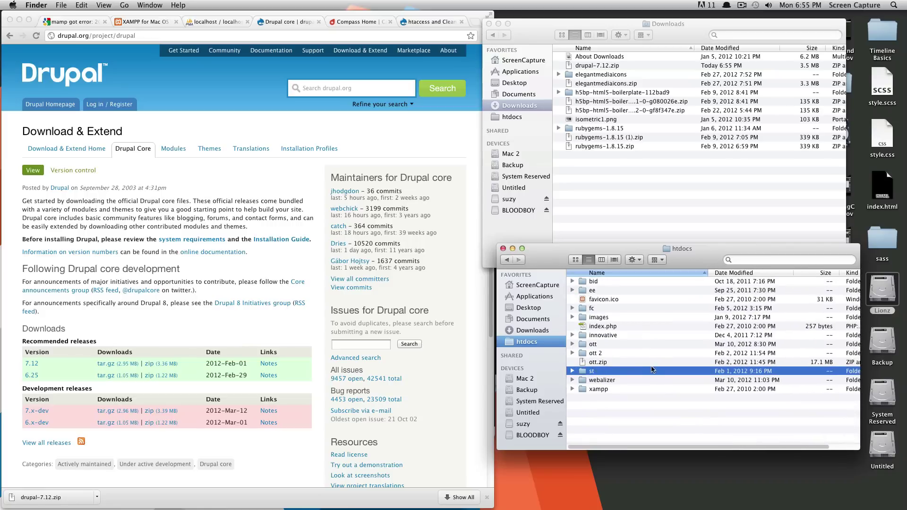
{"action": "left_click", "coordinate": [440, 154]}
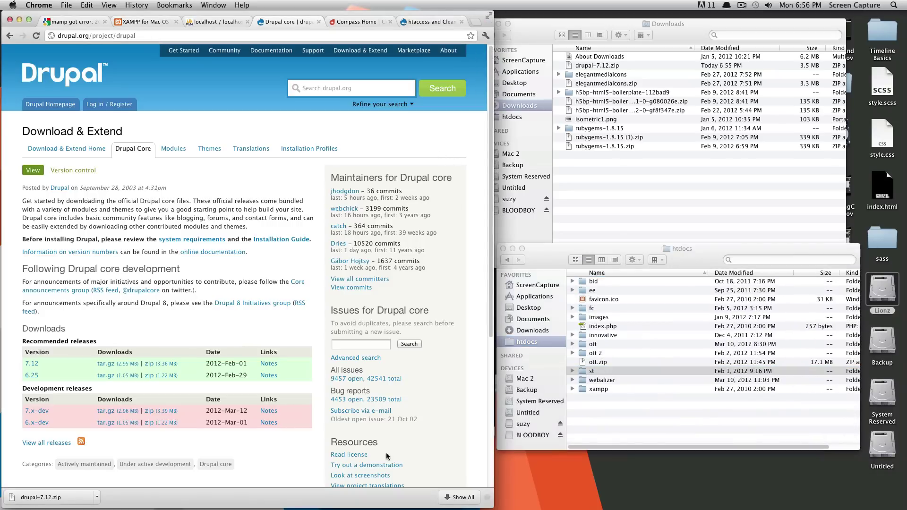
{"action": "left_click_drag", "start_coordinate": [697, 262], "coordinate": [693, 279]}
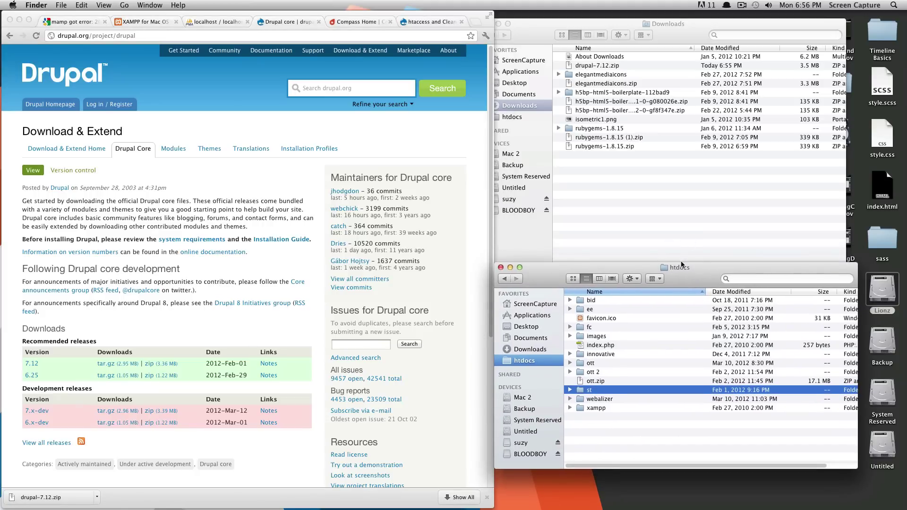
Step: Create an empty database named d7_st in phpMyAdmin from the XAMPP page
{"action": "left_click", "coordinate": [446, 211]}
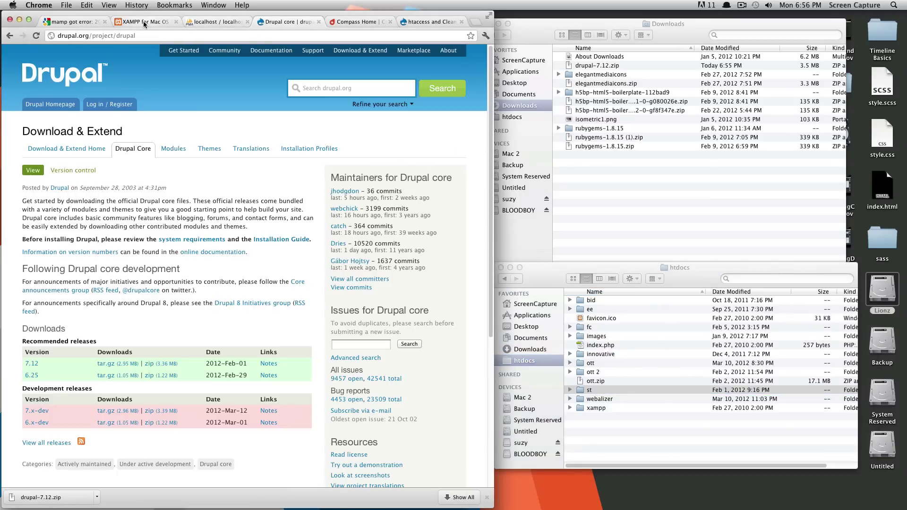
{"action": "left_click", "coordinate": [196, 23]}
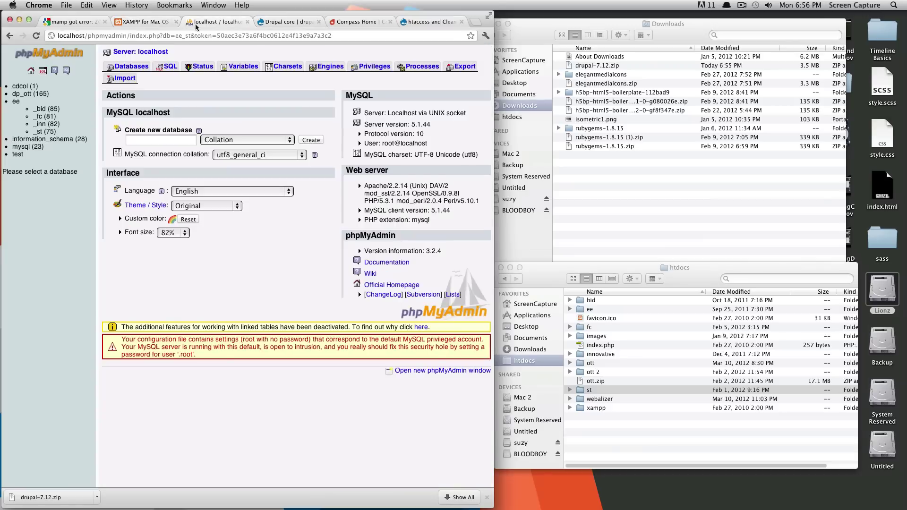
{"action": "left_click", "coordinate": [130, 23]}
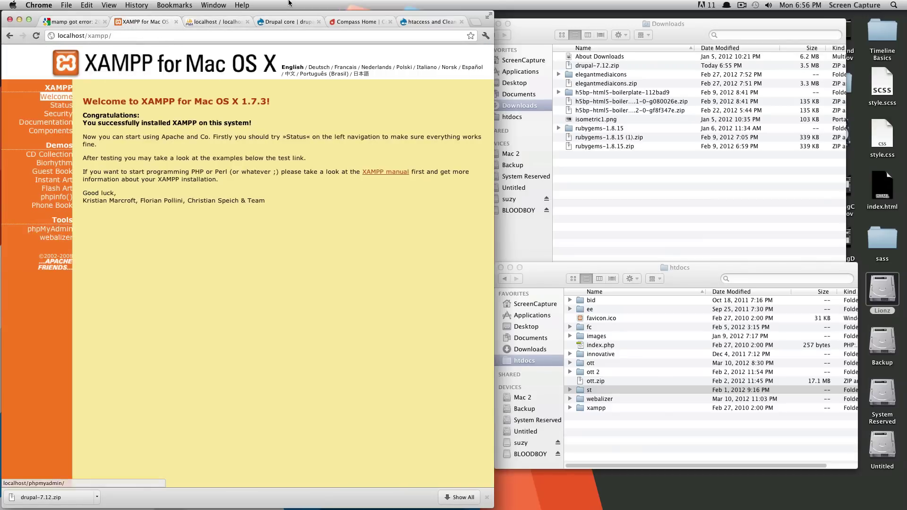
{"action": "left_click", "coordinate": [49, 229]}
{"action": "left_click", "coordinate": [152, 140]}
{"action": "type", "text": "d7"}
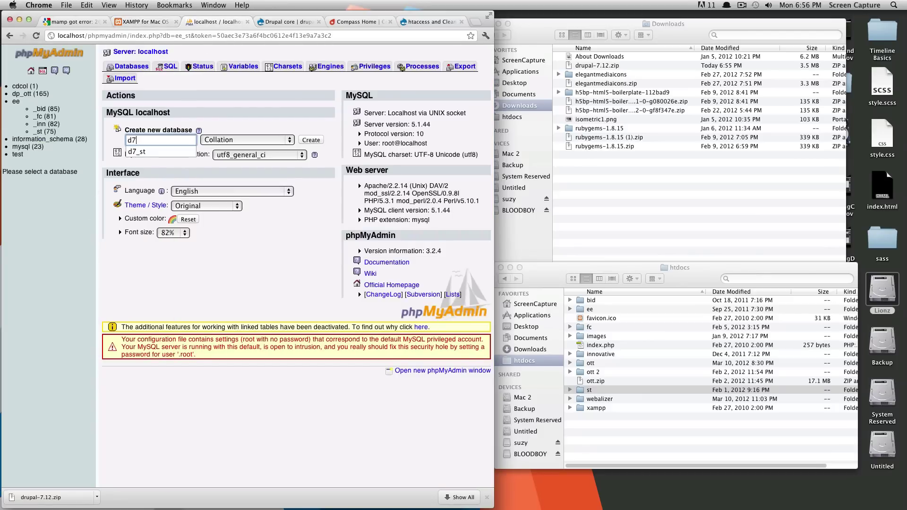
{"action": "type", "text": "_st"}
{"action": "key", "text": "Return"}
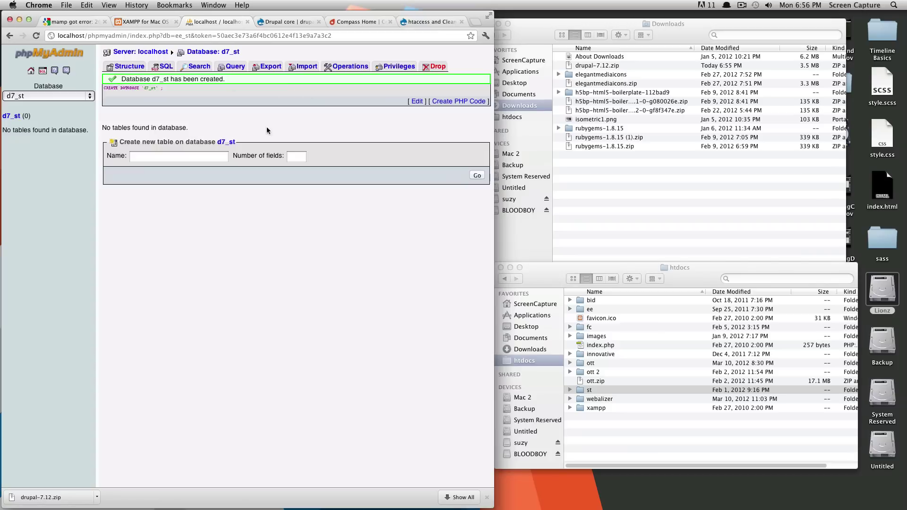
Step: Load localhost/st in the browser to reach Drupal's installation profile page
{"action": "left_click", "coordinate": [548, 279]}
{"action": "left_click", "coordinate": [355, 250]}
{"action": "left_click", "coordinate": [97, 36]}
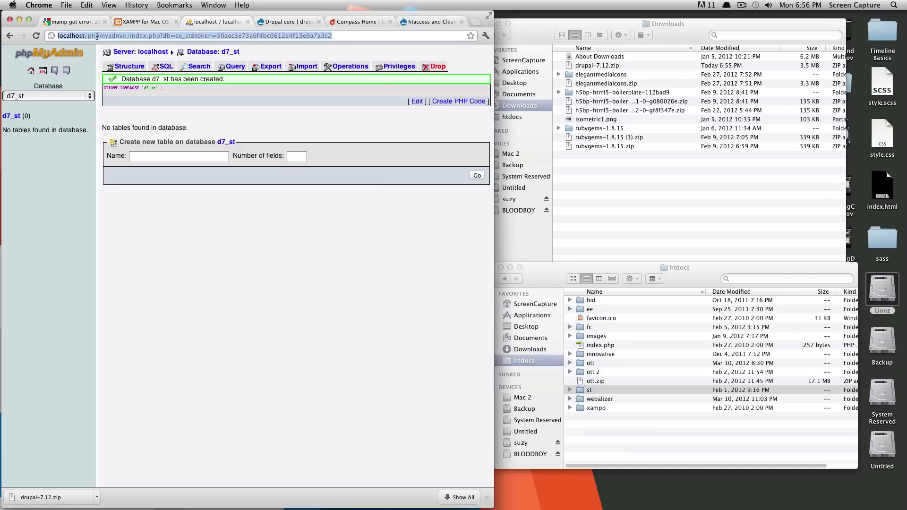
{"action": "type", "text": "lo"}
{"action": "key", "text": "Down"}
{"action": "key", "text": "Down"}
{"action": "key", "text": "Return"}
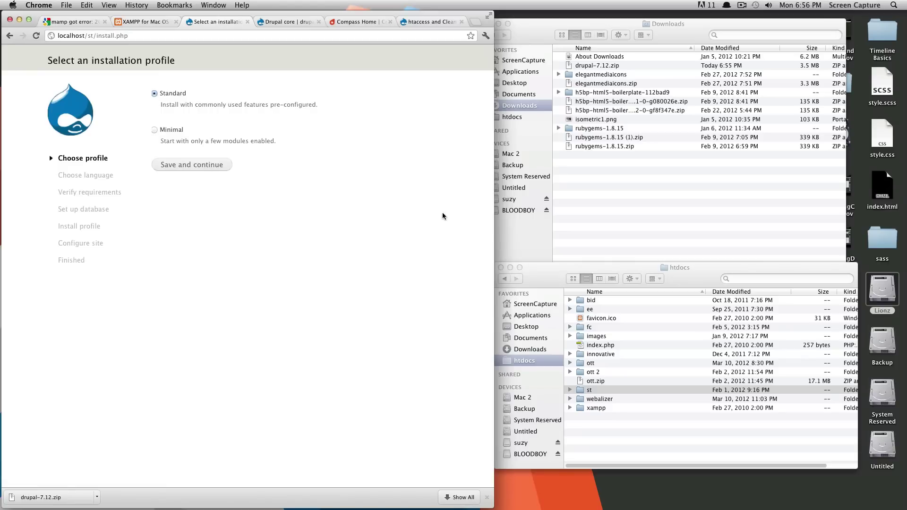
Step: Show htdocs/st in Transmit's local pane and close the extra Downloads window
{"action": "left_click", "coordinate": [538, 273]}
{"action": "left_click_drag", "start_coordinate": [689, 274], "coordinate": [691, 197]}
{"action": "key", "text": "super+Tab"}
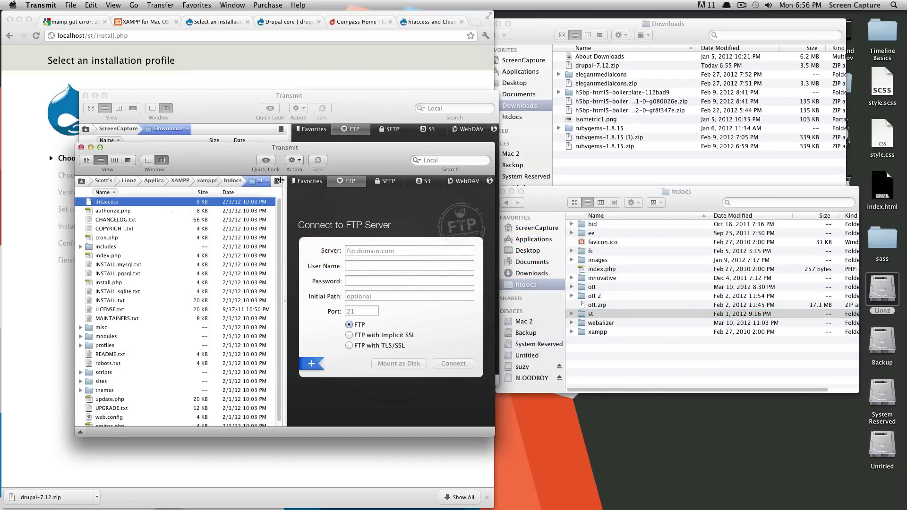
{"action": "left_click_drag", "start_coordinate": [229, 166], "coordinate": [229, 166]}
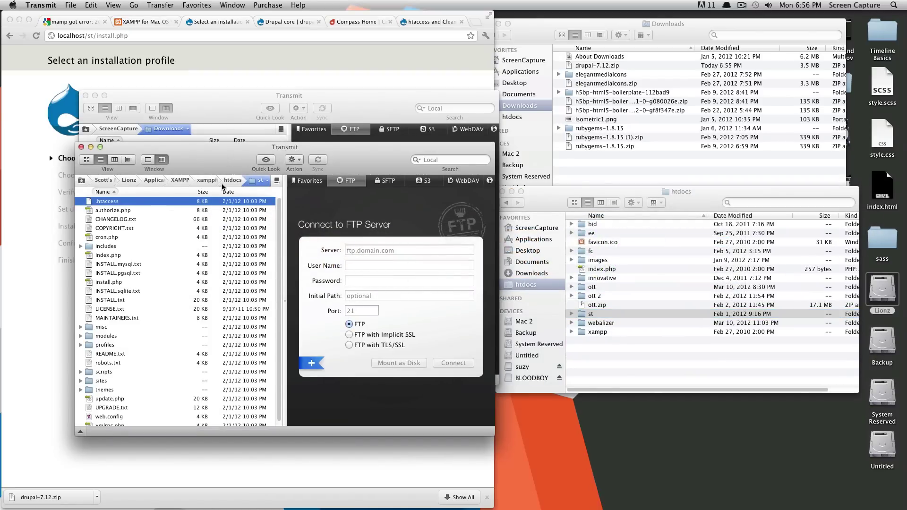
{"action": "left_click", "coordinate": [225, 181]}
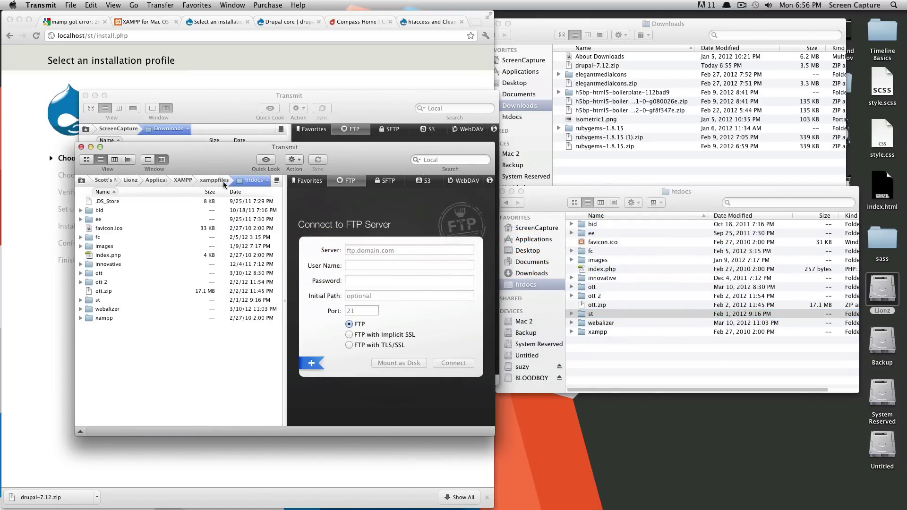
{"action": "double_click", "coordinate": [99, 301]}
{"action": "left_click", "coordinate": [206, 119]}
{"action": "key", "text": "super+w"}
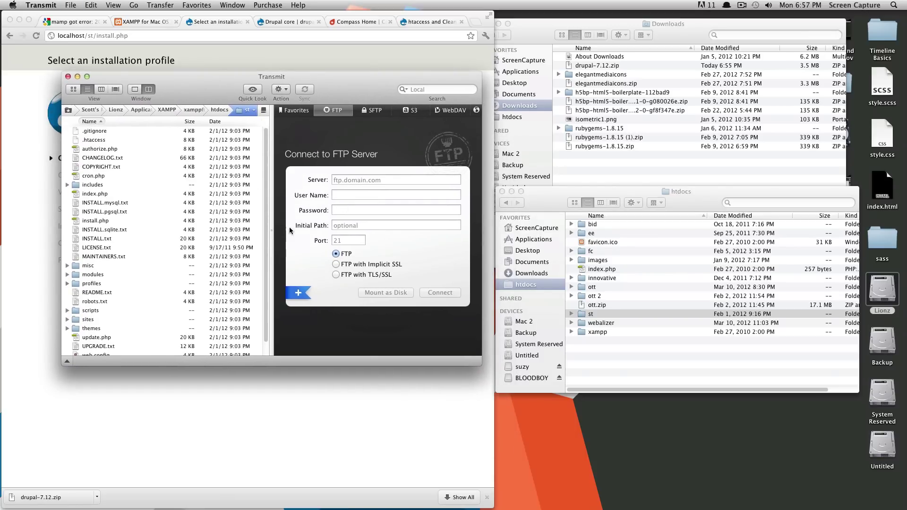
{"action": "scroll", "coordinate": [187, 270], "scroll_direction": "down", "scroll_amount": 2}
Step: Open st/sites/default and duplicate default.settings.php inside the default folder
{"action": "left_click", "coordinate": [688, 204]}
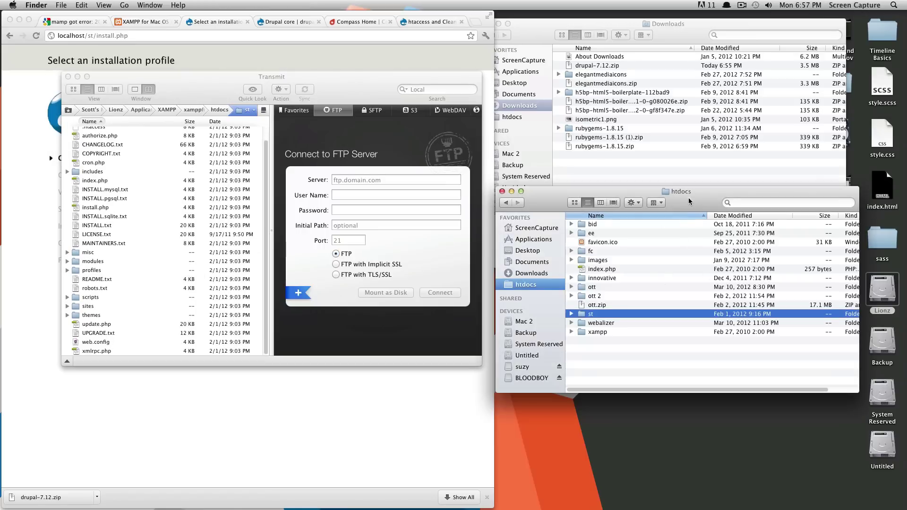
{"action": "double_click", "coordinate": [583, 315]}
{"action": "scroll", "coordinate": [614, 330], "scroll_direction": "down", "scroll_amount": 3}
{"action": "double_click", "coordinate": [599, 336]}
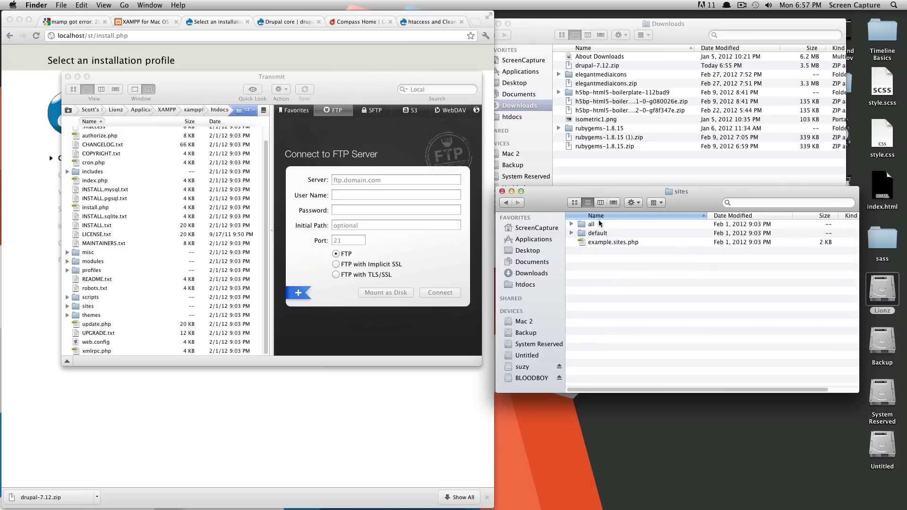
{"action": "left_click", "coordinate": [572, 233]}
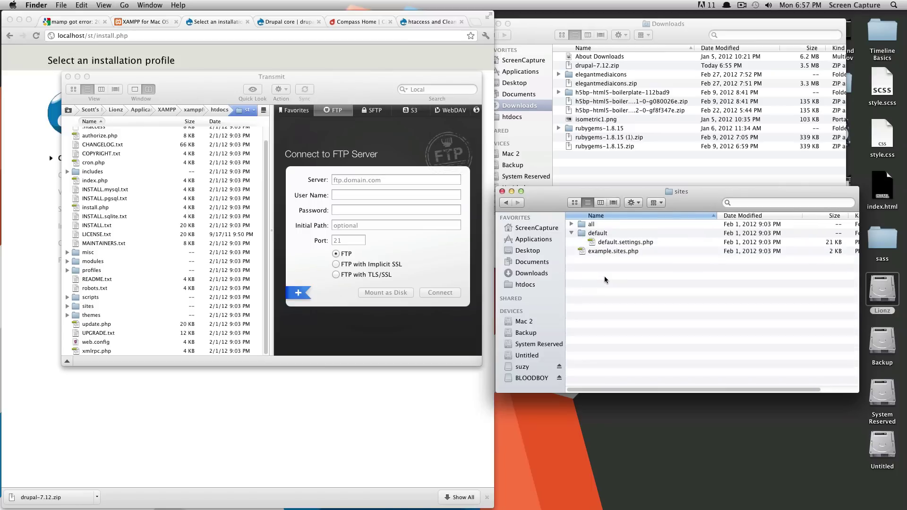
{"action": "left_click", "coordinate": [631, 246]}
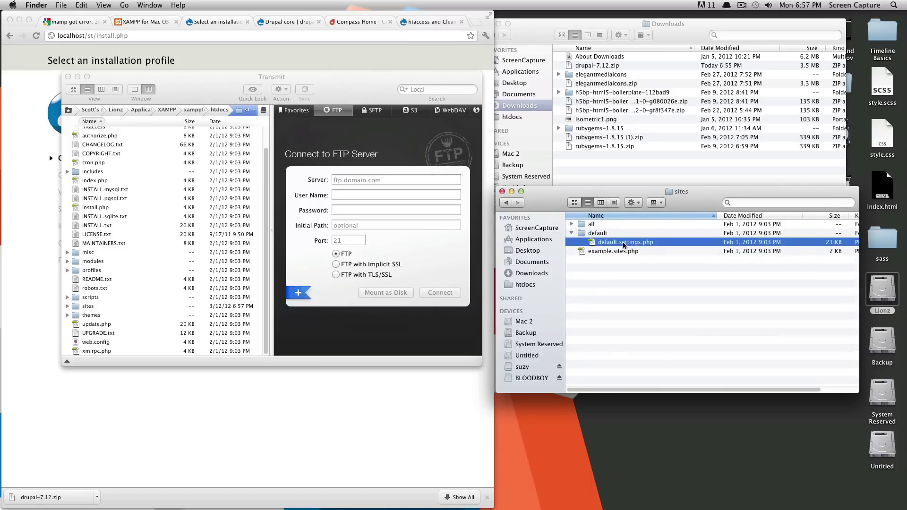
{"action": "left_click_drag", "start_coordinate": [622, 242], "coordinate": [609, 239]}
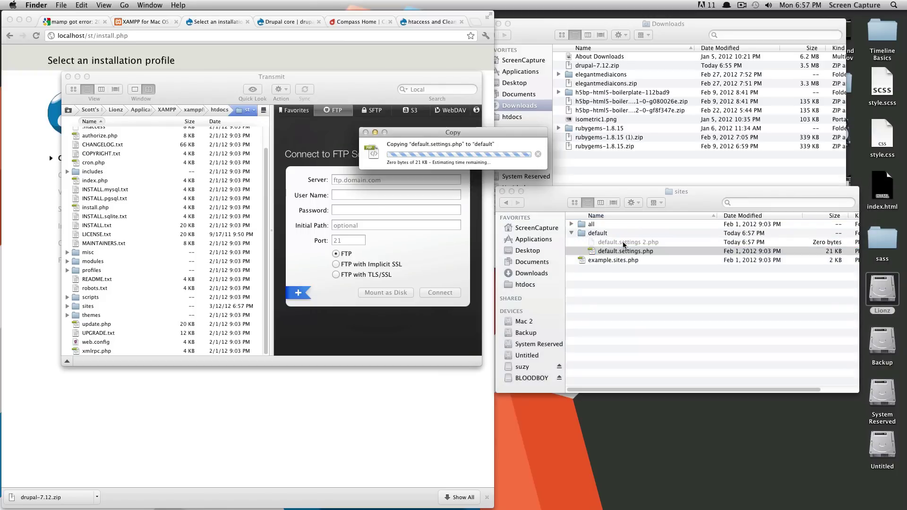
Step: Rename the duplicate to settings.php, beside the original default.settings.php
{"action": "left_click", "coordinate": [643, 242]}
{"action": "left_click", "coordinate": [646, 242]}
{"action": "key", "text": "BackSpace"}
{"action": "key", "text": "BackSpace"}
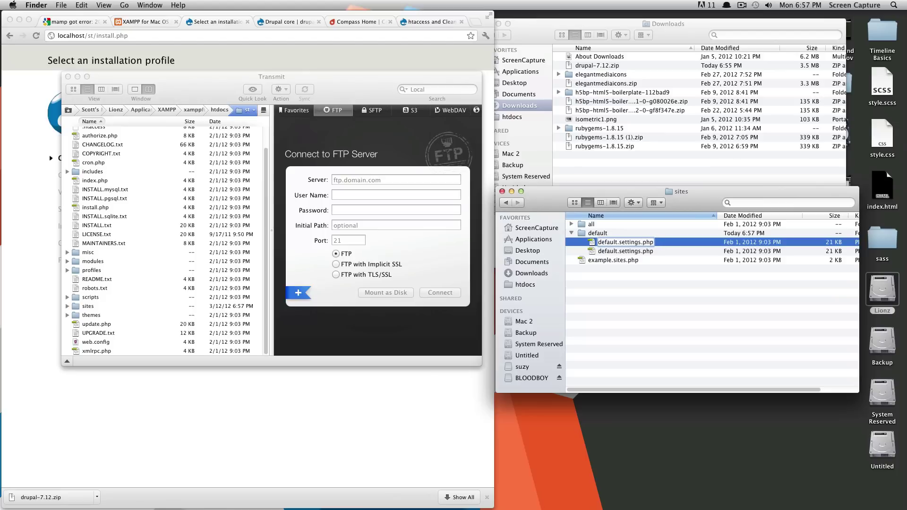
{"action": "key", "text": "BackSpace"}
{"action": "key", "text": "BackSpace"}
{"action": "key", "text": "BackSpace"}
{"action": "key", "text": "BackSpace"}
{"action": "key", "text": "BackSpace"}
{"action": "key", "text": "BackSpace"}
{"action": "key", "text": "BackSpace"}
{"action": "key", "text": "BackSpace"}
{"action": "left_click", "coordinate": [683, 274]}
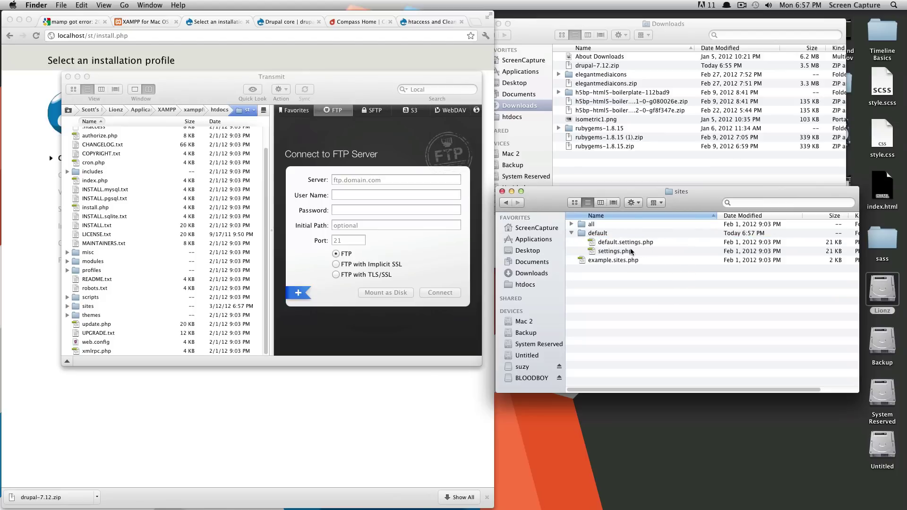
{"action": "left_click", "coordinate": [625, 252]}
{"action": "left_click", "coordinate": [647, 245]}
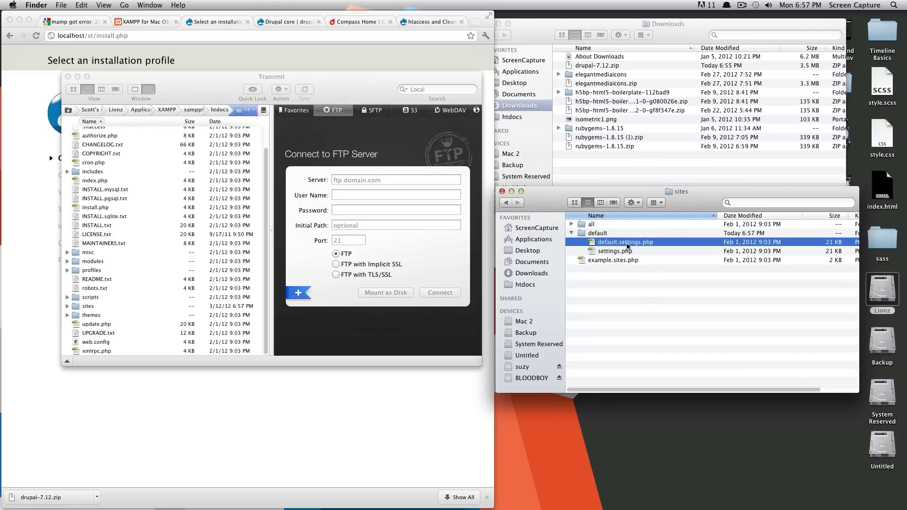
{"action": "left_click", "coordinate": [622, 255]}
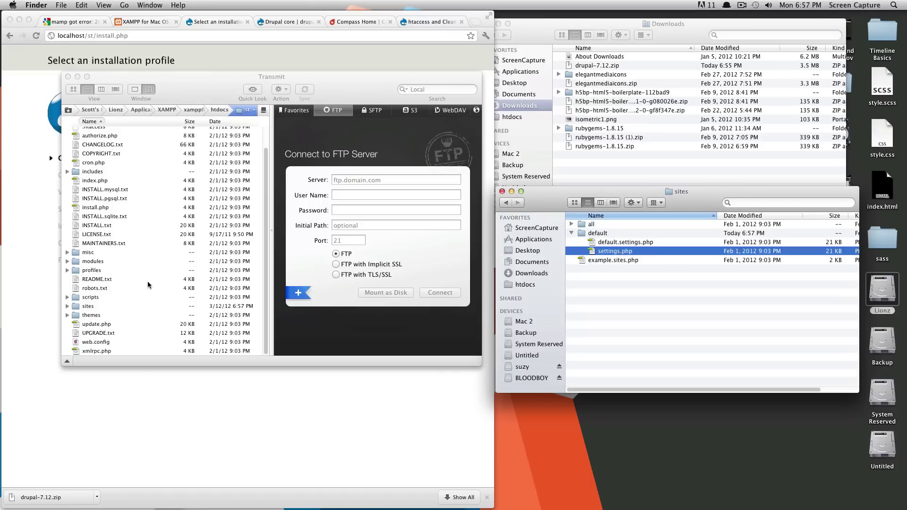
Step: In Transmit, select settings.php under sites/default and show its Info panel
{"action": "left_click", "coordinate": [135, 271]}
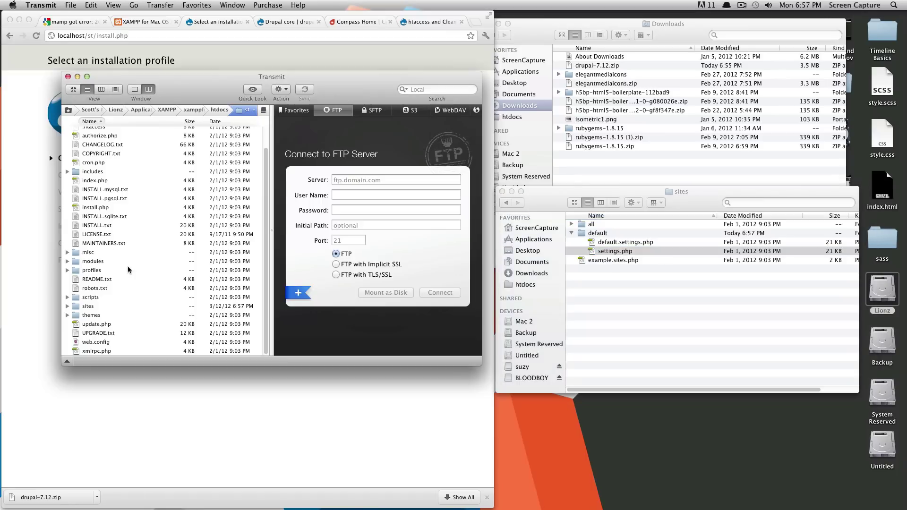
{"action": "double_click", "coordinate": [78, 306]}
{"action": "left_click", "coordinate": [67, 149]}
{"action": "left_click", "coordinate": [104, 169]}
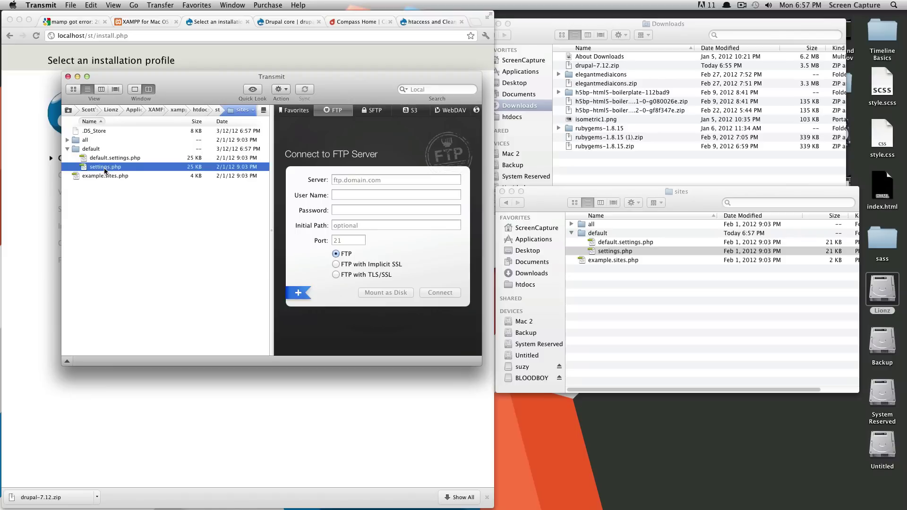
{"action": "key", "text": "super+i"}
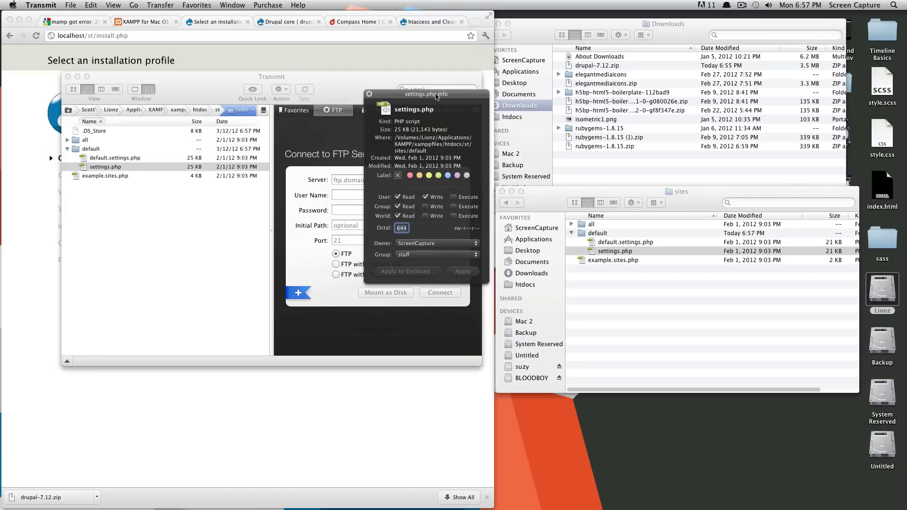
{"action": "left_click_drag", "start_coordinate": [440, 96], "coordinate": [329, 106]}
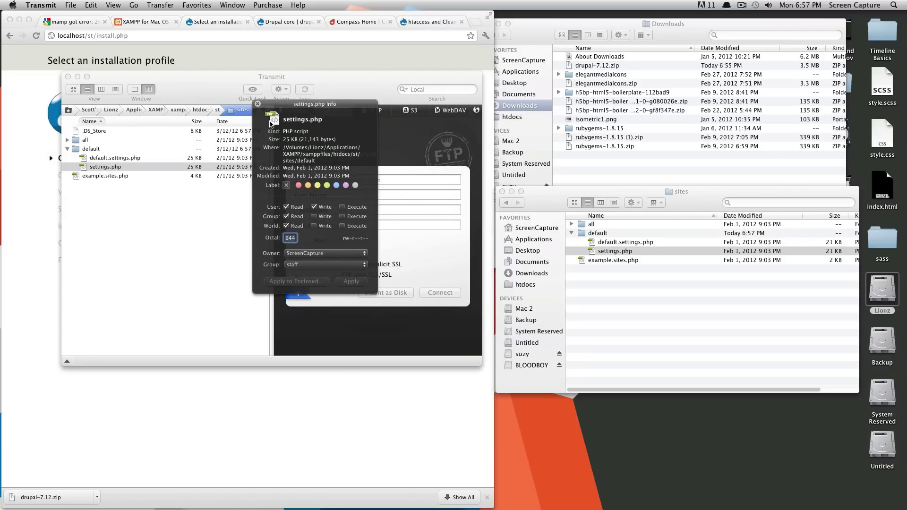
{"action": "left_click_drag", "start_coordinate": [326, 104], "coordinate": [407, 89]}
Step: Grant group and everyone write access (666), authorising with the admin password
{"action": "left_click", "coordinate": [396, 202]}
{"action": "left_click", "coordinate": [395, 212]}
{"action": "left_click", "coordinate": [433, 268]}
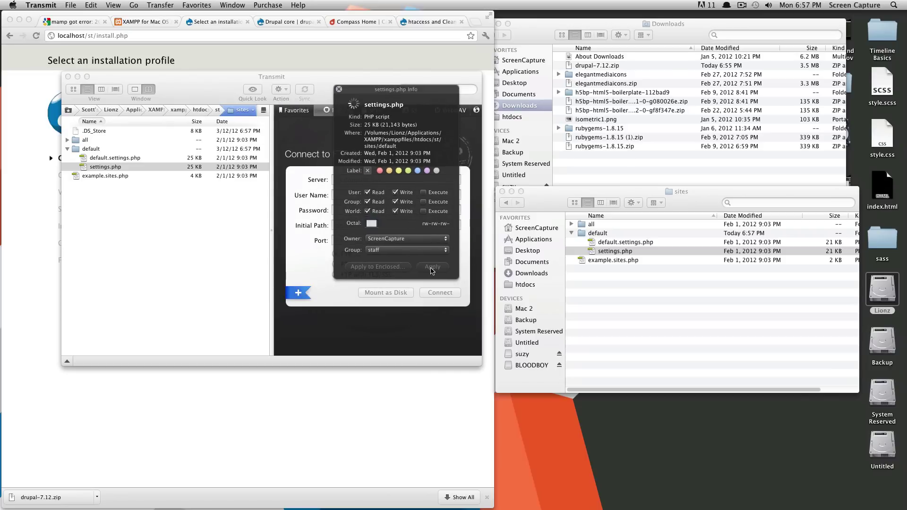
{"action": "type", "text": "********"}
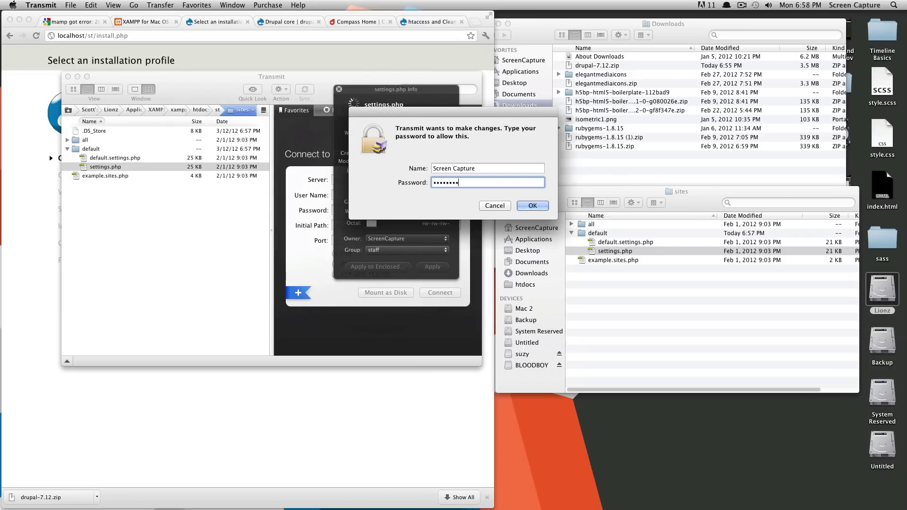
{"action": "key", "text": "Return"}
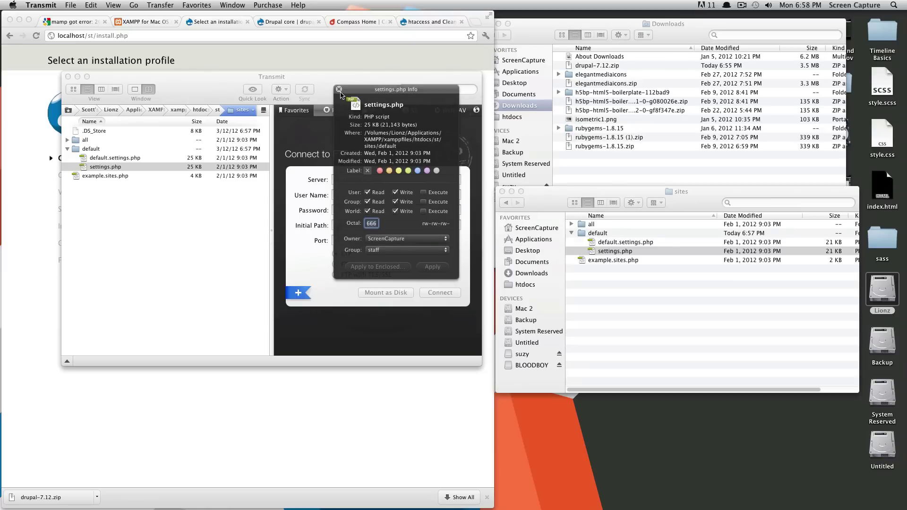
{"action": "left_click_drag", "start_coordinate": [372, 91], "coordinate": [325, 90]}
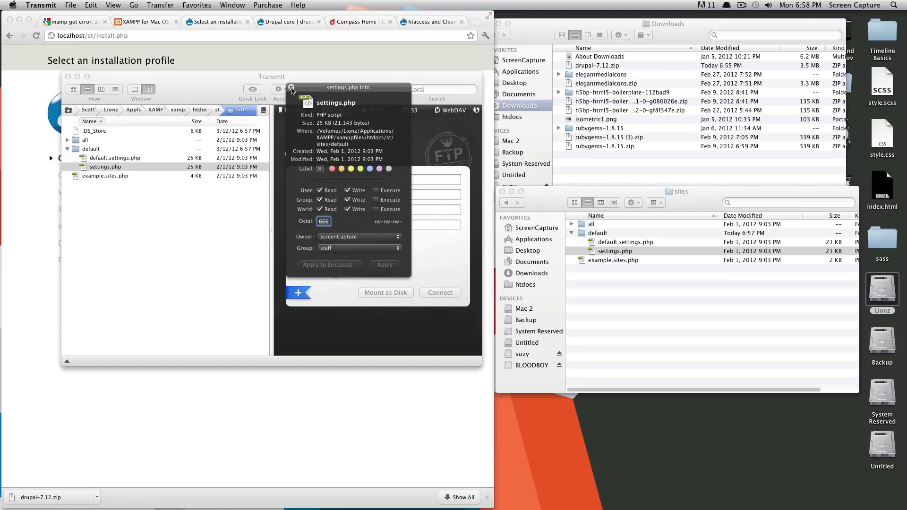
{"action": "left_click", "coordinate": [292, 87]}
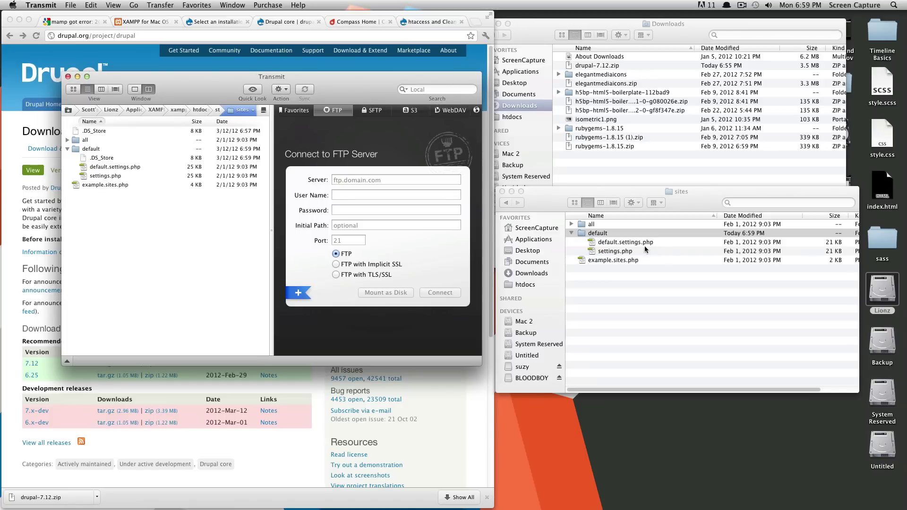
Step: Create a new folder named files and place it inside sites/default
{"action": "left_click", "coordinate": [583, 233]}
{"action": "right_click", "coordinate": [601, 232]}
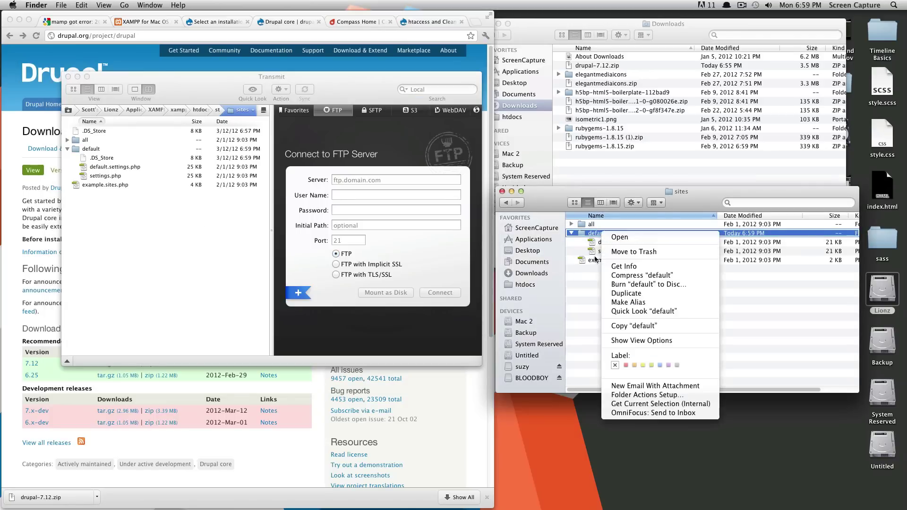
{"action": "key", "text": "Escape"}
{"action": "left_click", "coordinate": [611, 252]}
{"action": "key", "text": "super+i"}
{"action": "type", "text": "file"}
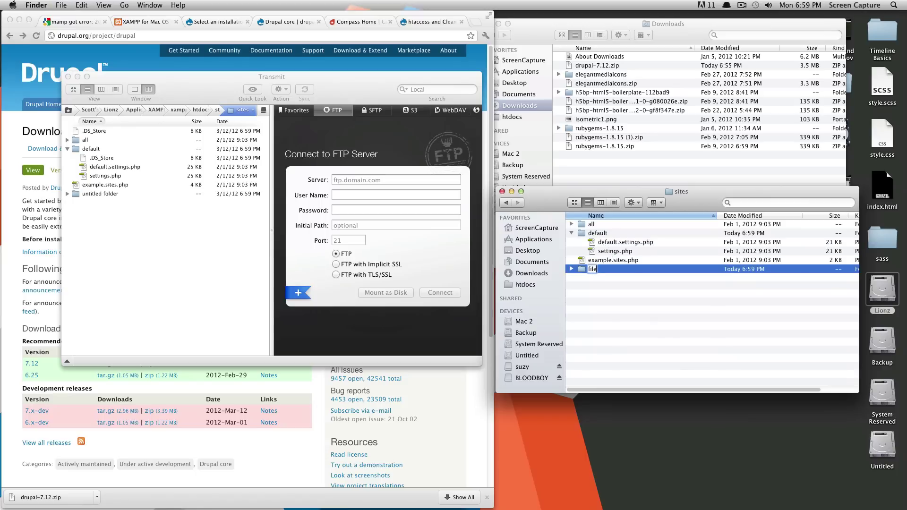
{"action": "type", "text": "s"}
{"action": "key", "text": "Return"}
{"action": "left_click_drag", "start_coordinate": [598, 250], "coordinate": [596, 234]}
Step: In Transmit, give the files folder everyone-write permission, making it 777
{"action": "left_click", "coordinate": [69, 173]}
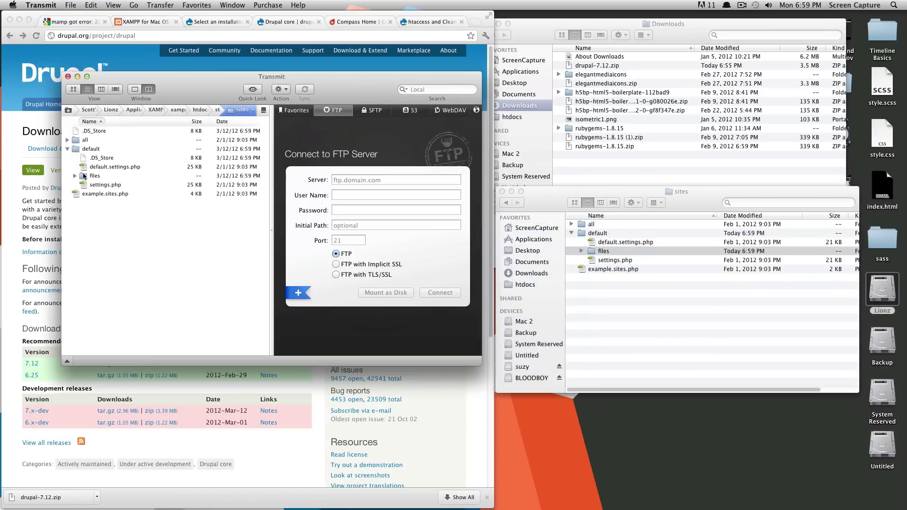
{"action": "right_click", "coordinate": [83, 175]}
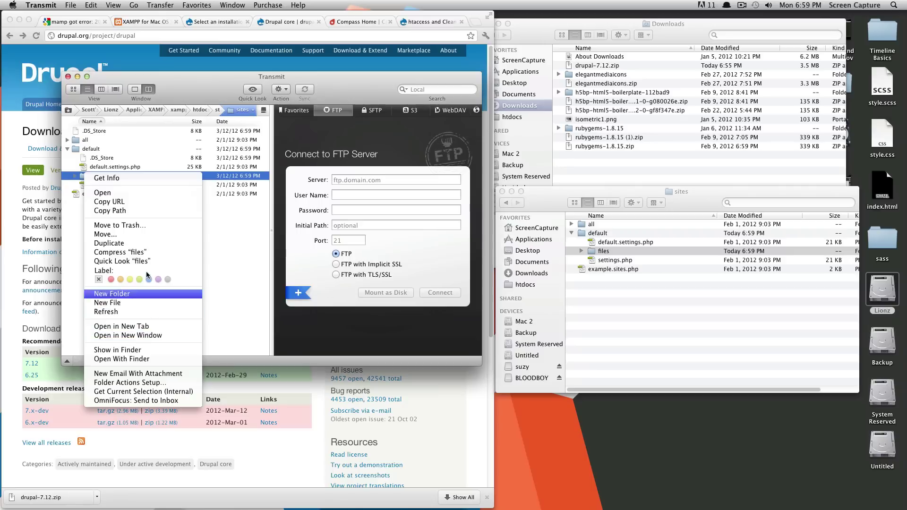
{"action": "left_click", "coordinate": [114, 181]}
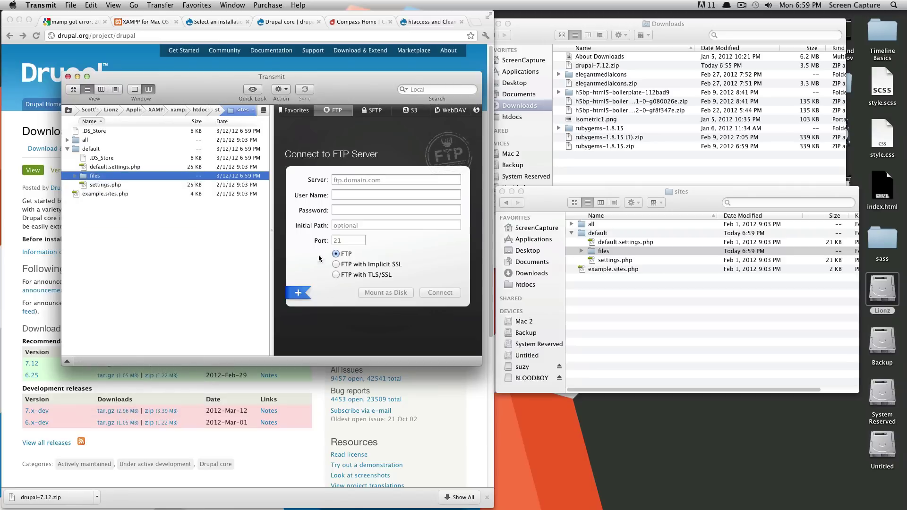
{"action": "left_click", "coordinate": [348, 209]}
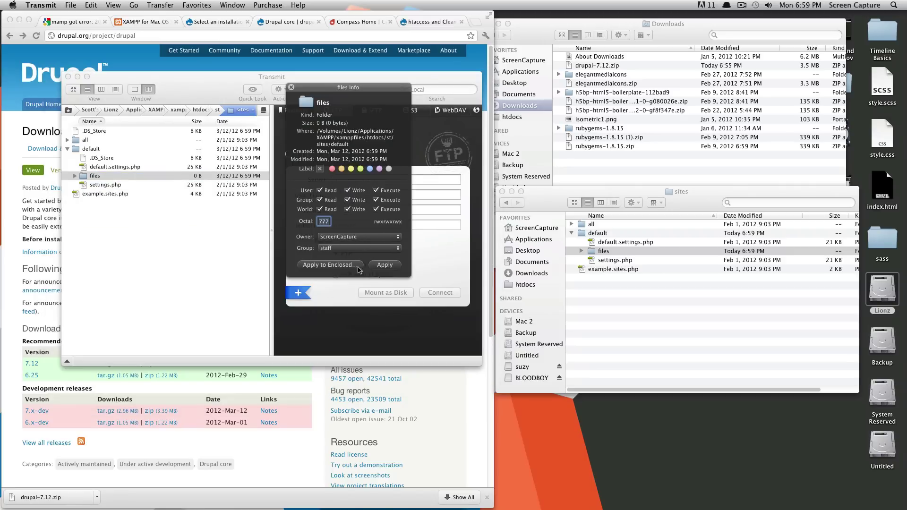
{"action": "left_click", "coordinate": [379, 265]}
{"action": "left_click", "coordinate": [291, 87]}
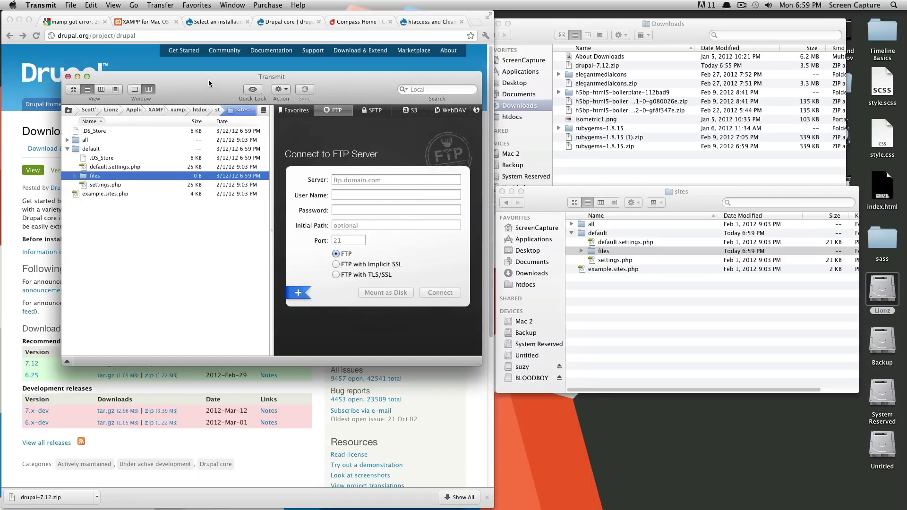
Step: Back in the Drupal installer, choose the Standard profile and English language
{"action": "left_click", "coordinate": [212, 66]}
{"action": "left_click", "coordinate": [210, 22]}
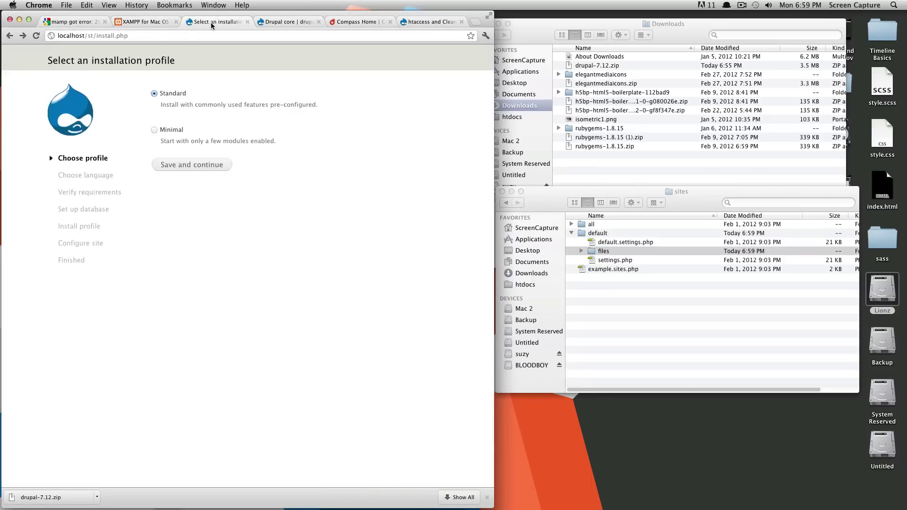
{"action": "left_click_drag", "start_coordinate": [58, 36], "coordinate": [96, 35]}
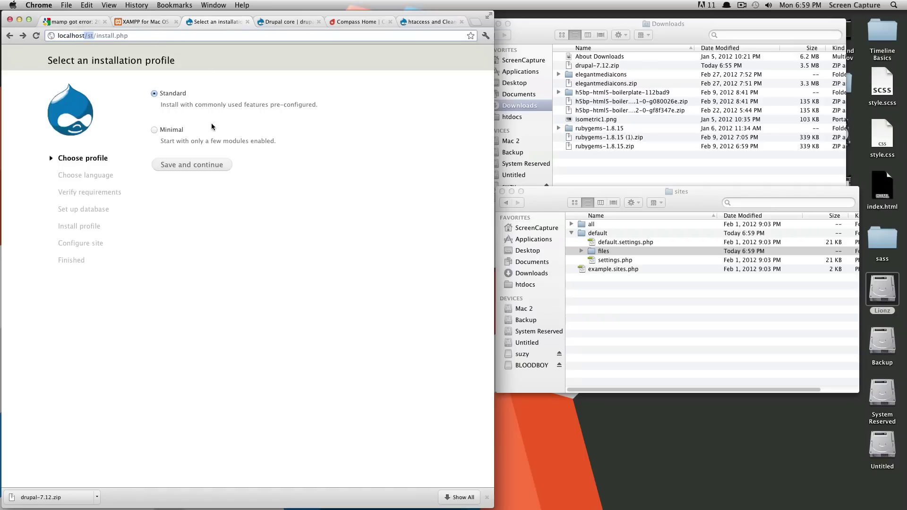
{"action": "left_click", "coordinate": [208, 165]}
{"action": "left_click", "coordinate": [194, 134]}
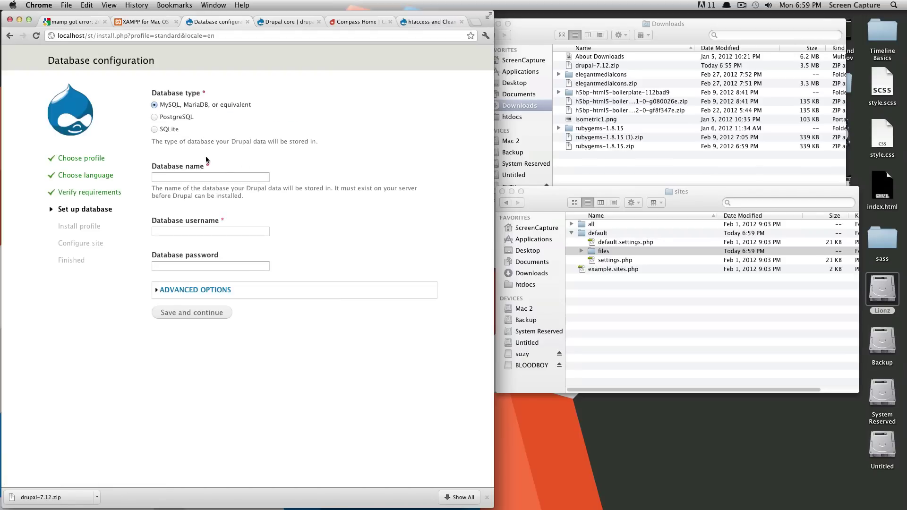
Step: Enter database d7_st, username root, blank password, and save the database settings
{"action": "left_click", "coordinate": [248, 177]}
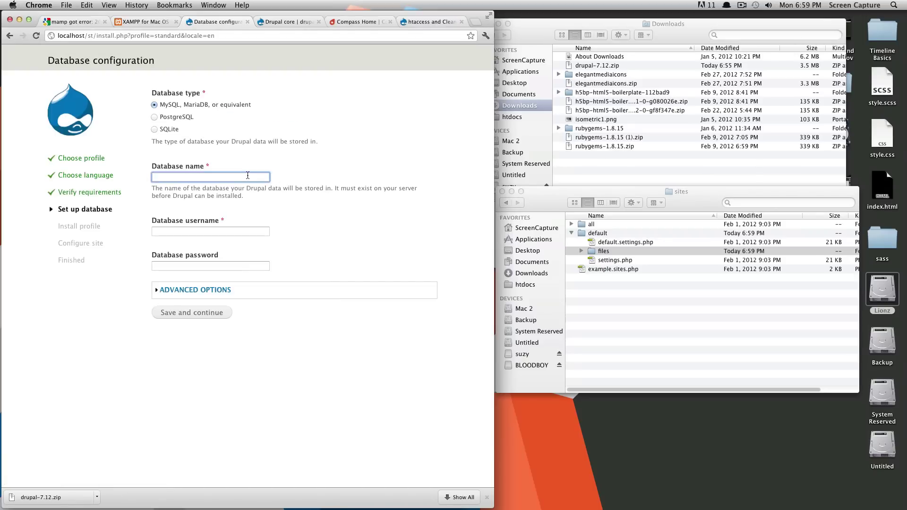
{"action": "type", "text": "d7_"}
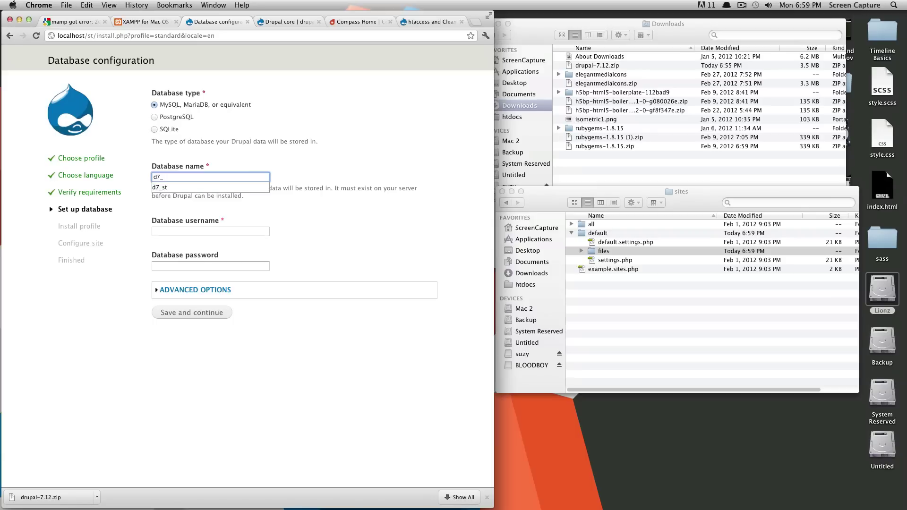
{"action": "key", "text": "Down"}
{"action": "key", "text": "Return"}
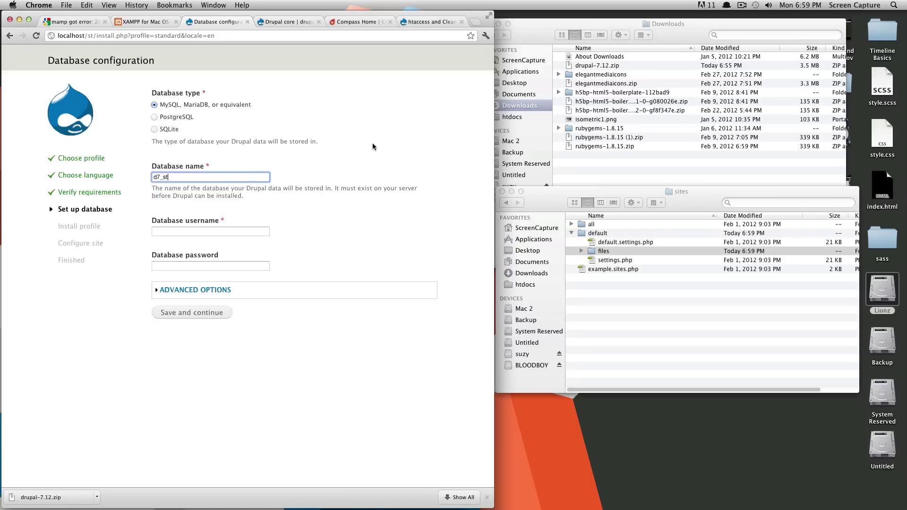
{"action": "left_click", "coordinate": [249, 232]}
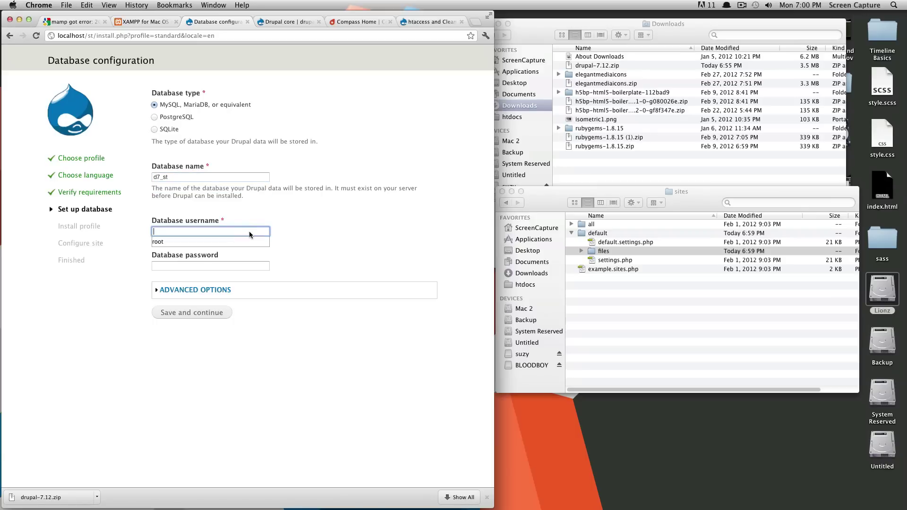
{"action": "left_click", "coordinate": [200, 242]}
{"action": "left_click", "coordinate": [196, 266]}
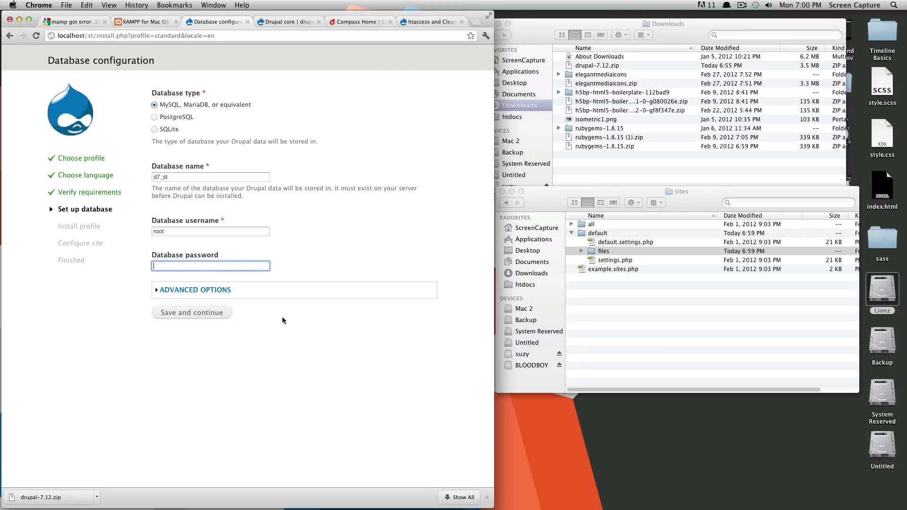
{"action": "left_click", "coordinate": [204, 314]}
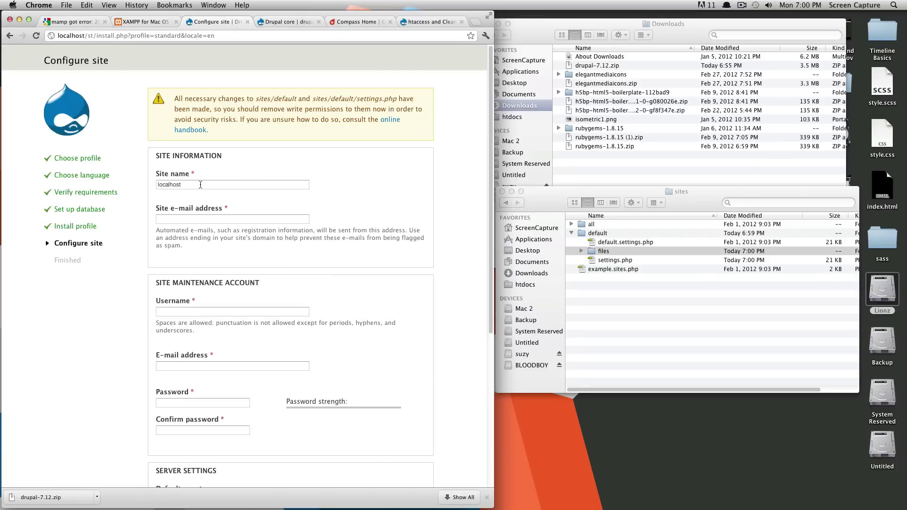
Step: Fill in the site name and site e-mail address from the browser's suggestions
{"action": "left_click_drag", "start_coordinate": [200, 184], "coordinate": [155, 185]}
{"action": "scroll", "coordinate": [214, 193], "scroll_direction": "down", "scroll_amount": 5}
{"action": "scroll", "coordinate": [214, 193], "scroll_direction": "up", "scroll_amount": 4}
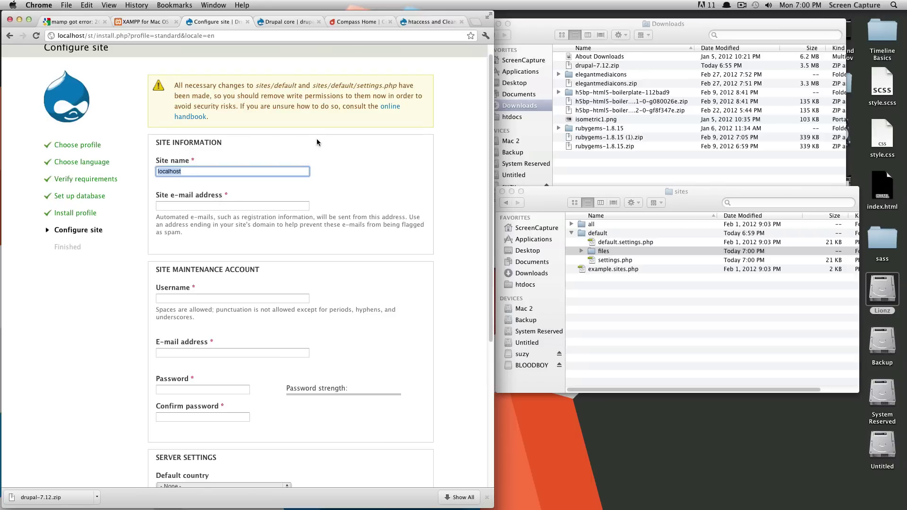
{"action": "type", "text": "S"}
{"action": "key", "text": "Down"}
{"action": "key", "text": "Return"}
{"action": "left_click", "coordinate": [258, 206]}
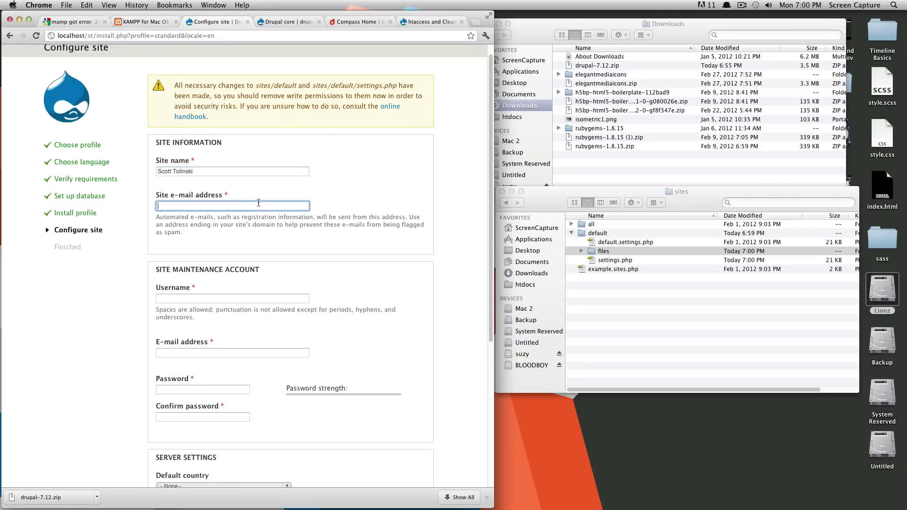
{"action": "type", "text": "sc"}
{"action": "key", "text": "Down"}
{"action": "key", "text": "Return"}
Step: Set the maintenance username to admin and enter a strong password twice
{"action": "scroll", "coordinate": [236, 143], "scroll_direction": "down", "scroll_amount": 5}
{"action": "left_click", "coordinate": [223, 131]}
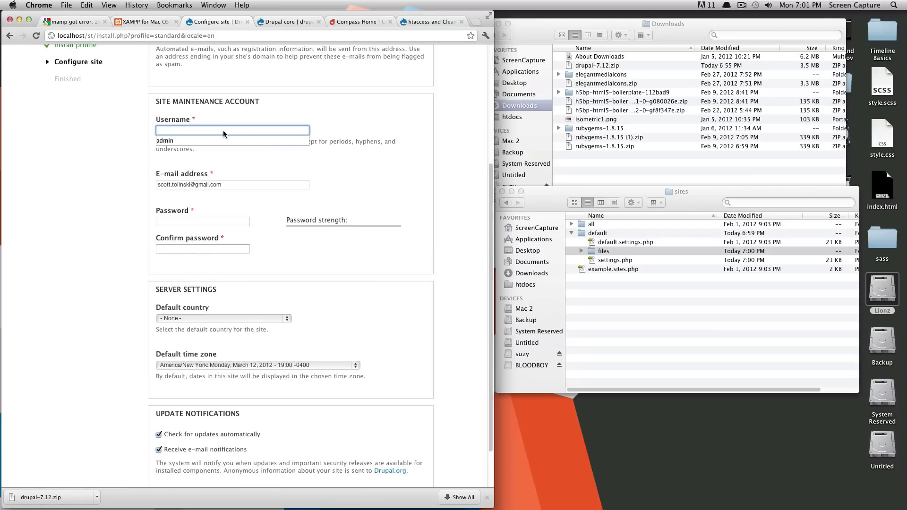
{"action": "left_click", "coordinate": [213, 140]}
{"action": "left_click", "coordinate": [233, 152]}
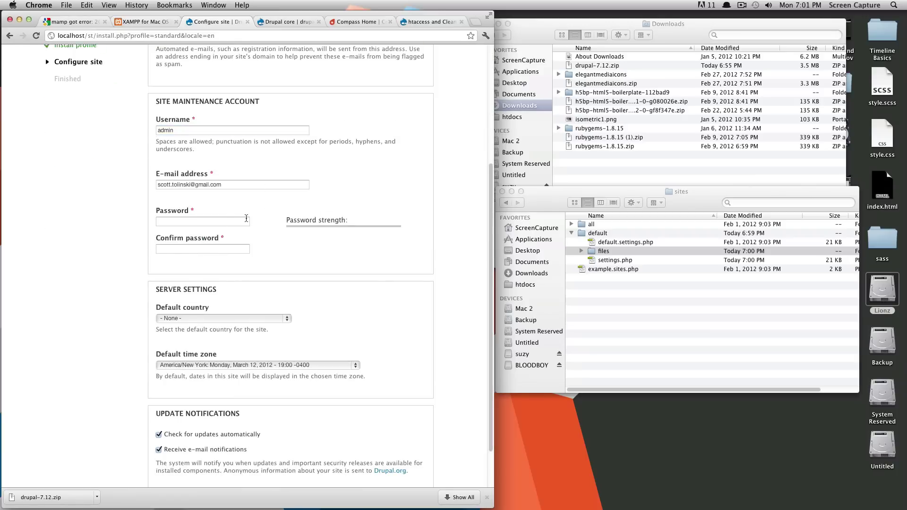
{"action": "left_click", "coordinate": [213, 221]}
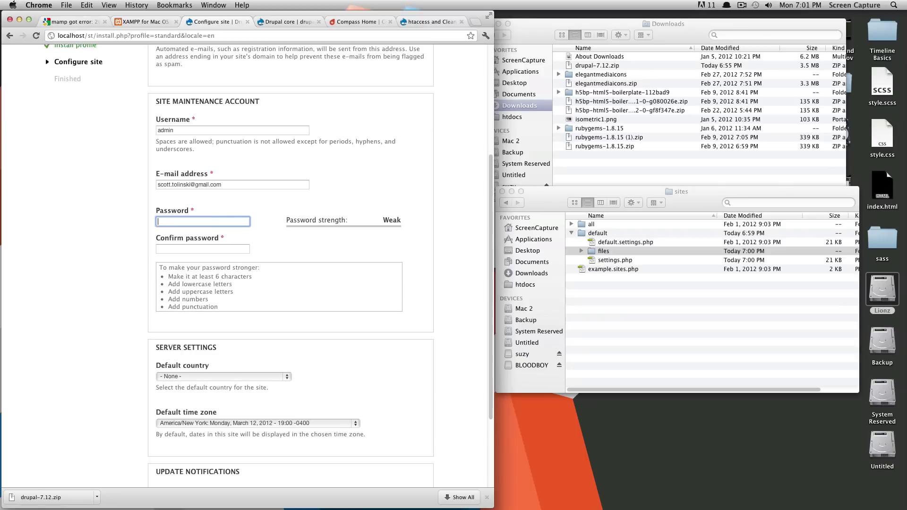
{"action": "type", "text": "•••••••"}
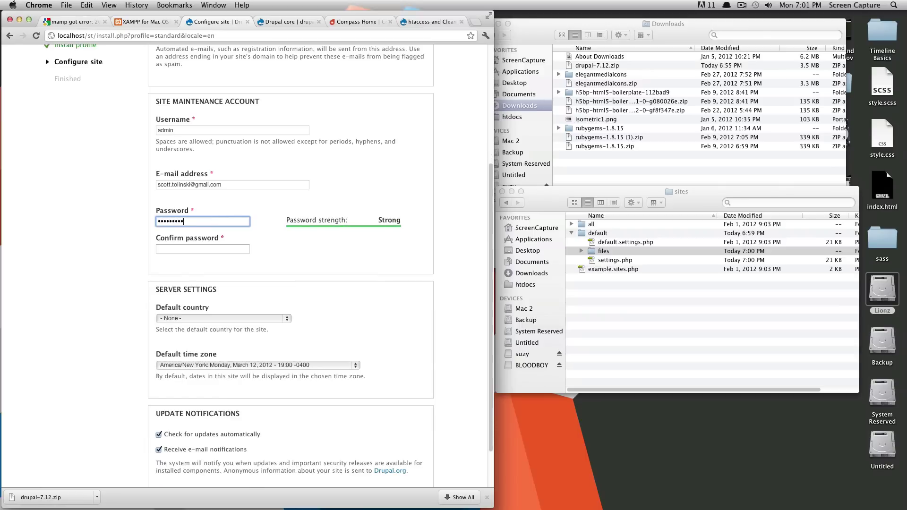
{"action": "type", "text": "•"}
{"action": "key", "text": "Tab"}
{"action": "type", "text": "•"}
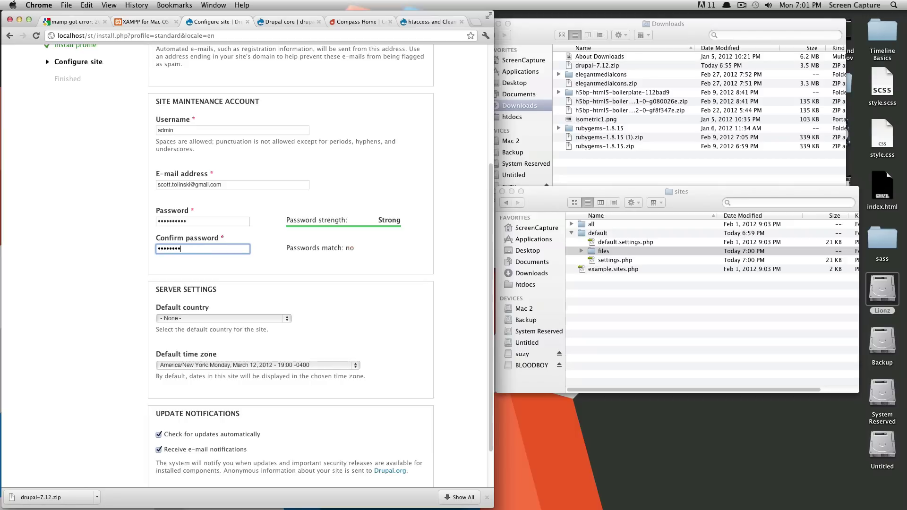
{"action": "type", "text": "•••••••••"}
{"action": "key", "text": "Tab"}
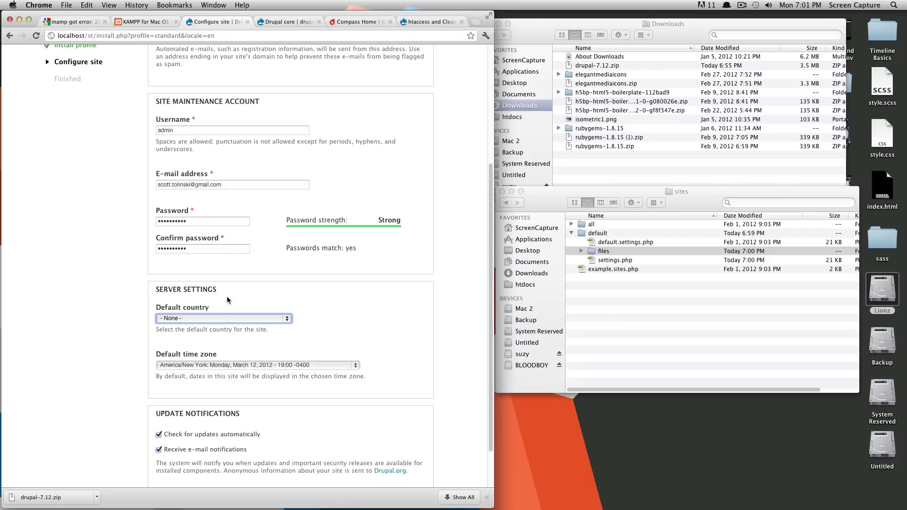
Step: Pick United States as default country, keep America/New York time zone, then Save and continue
{"action": "scroll", "coordinate": [227, 303], "scroll_direction": "down", "scroll_amount": 2}
{"action": "left_click", "coordinate": [227, 277]}
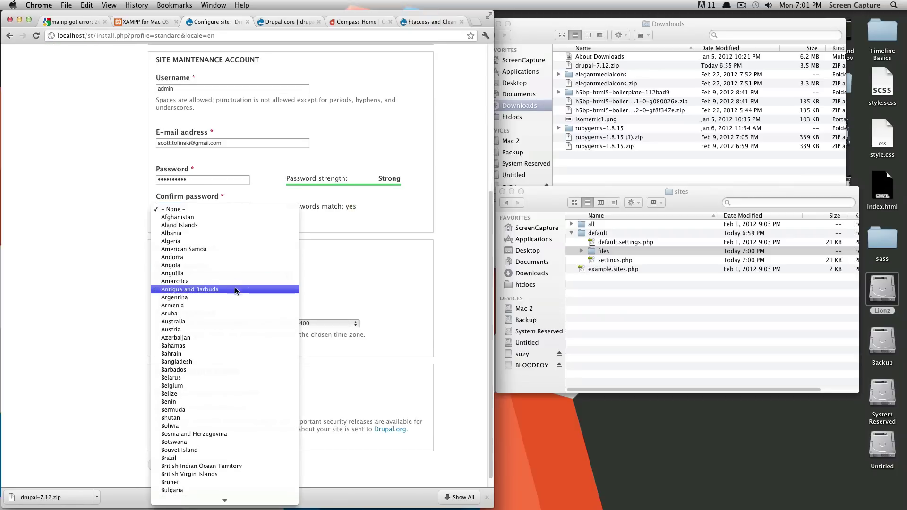
{"action": "scroll", "coordinate": [234, 288], "scroll_direction": "down", "scroll_amount": 10}
{"action": "scroll", "coordinate": [222, 411], "scroll_direction": "down", "scroll_amount": 20}
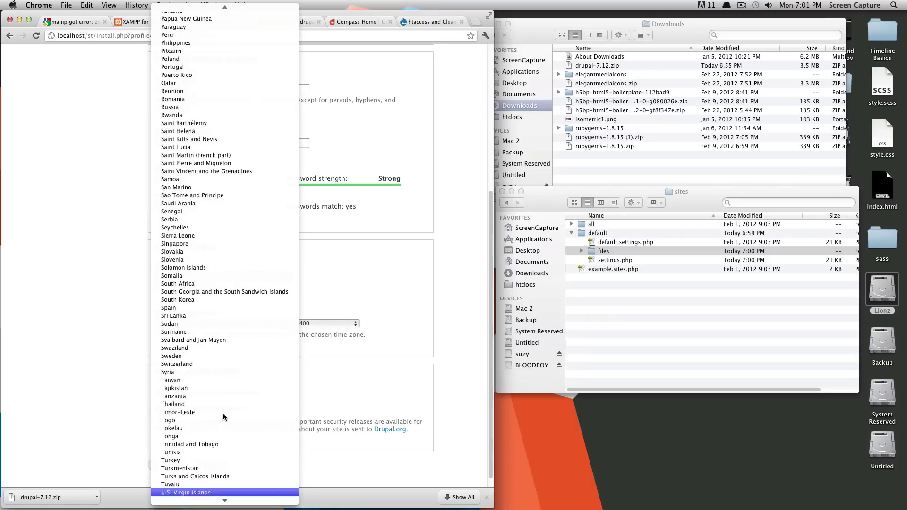
{"action": "scroll", "coordinate": [212, 469], "scroll_direction": "down", "scroll_amount": 3}
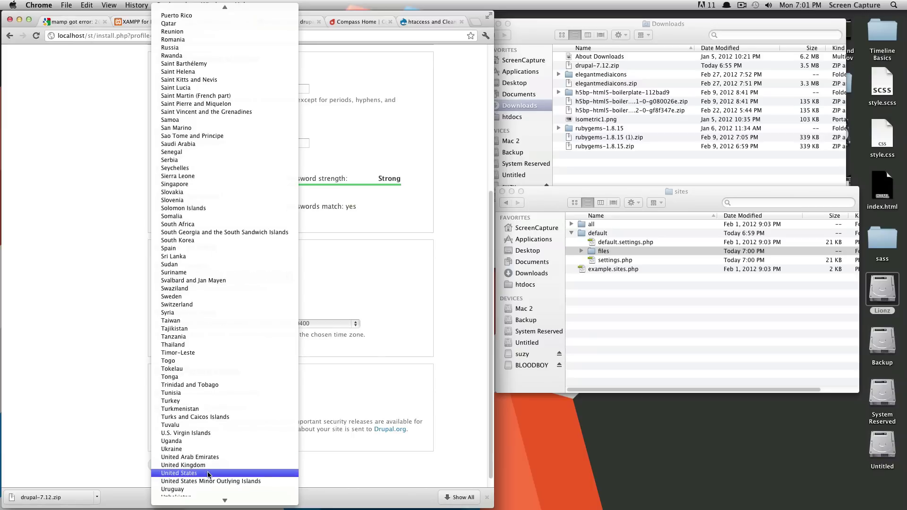
{"action": "left_click", "coordinate": [212, 474]}
{"action": "left_click", "coordinate": [330, 324]}
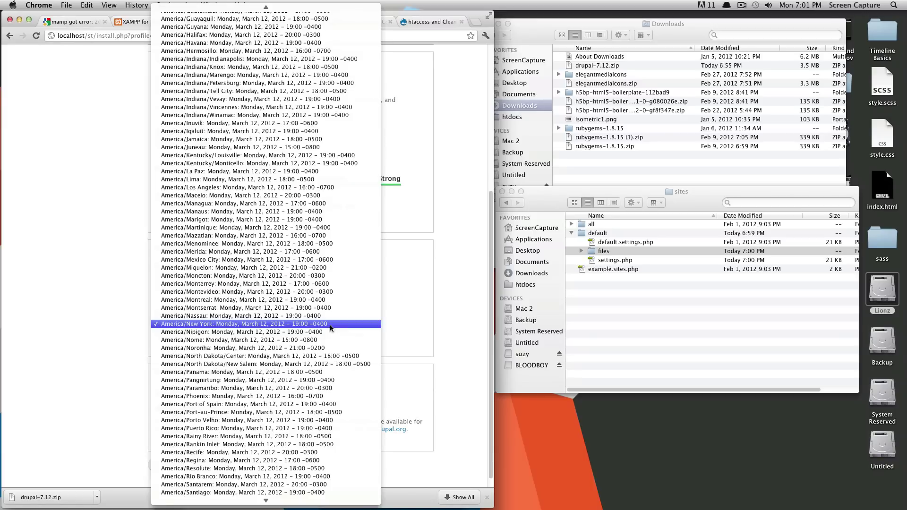
{"action": "left_click", "coordinate": [336, 324]}
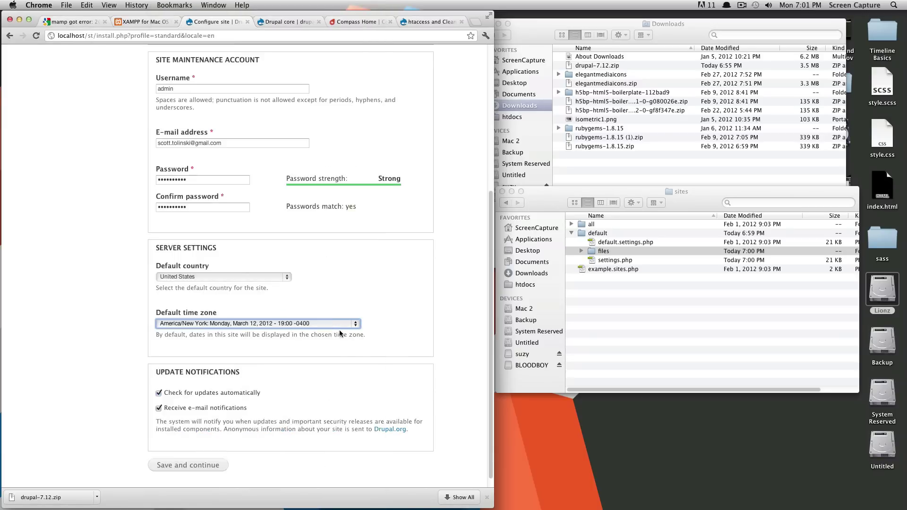
{"action": "left_click", "coordinate": [348, 382]}
{"action": "scroll", "coordinate": [293, 393], "scroll_direction": "down", "scroll_amount": 1}
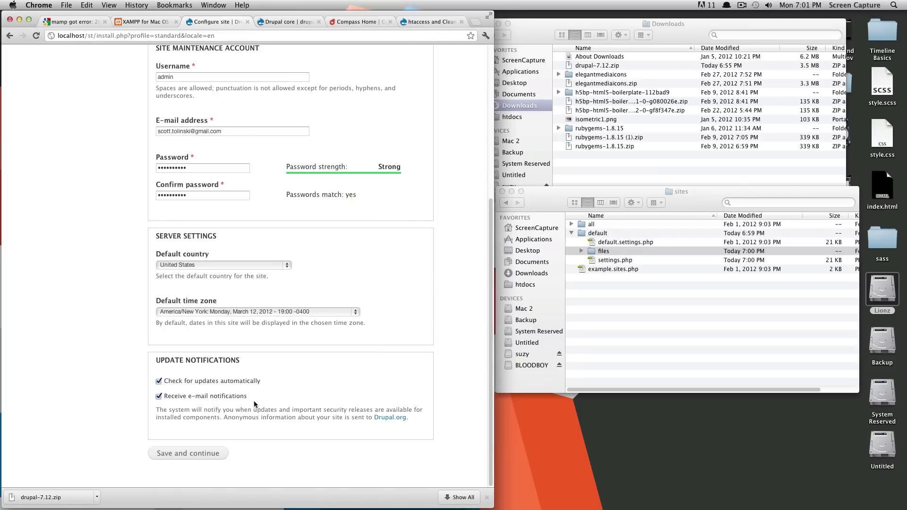
{"action": "left_click", "coordinate": [212, 454]}
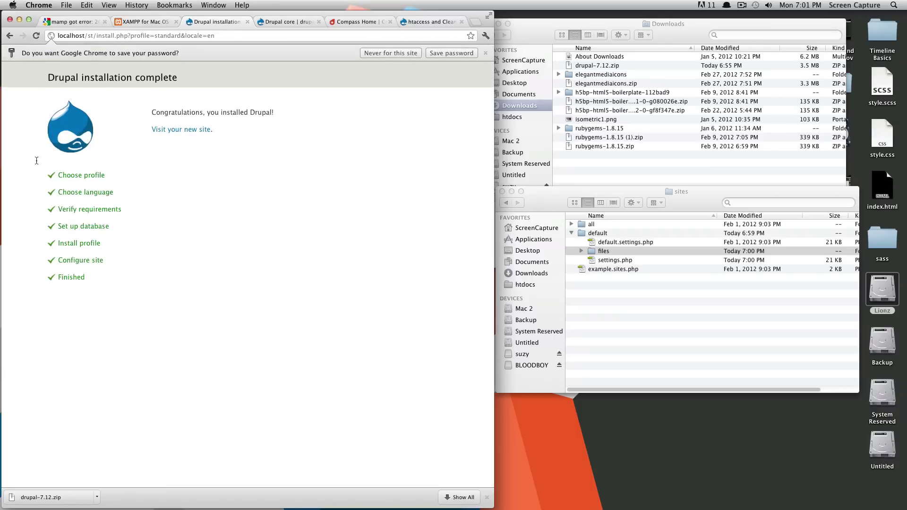
Step: Go from the install-complete page to the new site's front page at localhost/st
{"action": "left_click_drag", "start_coordinate": [36, 160], "coordinate": [105, 260]}
{"action": "left_click", "coordinate": [215, 296]}
{"action": "left_click", "coordinate": [200, 131]}
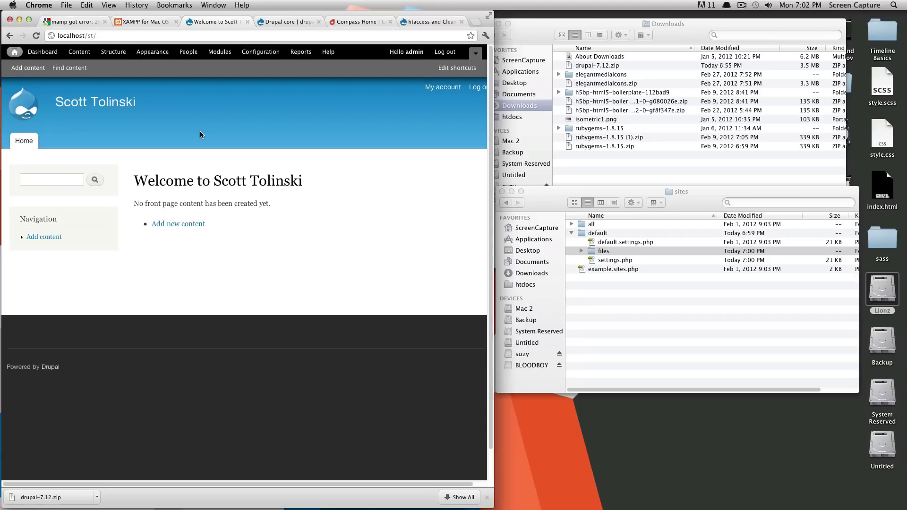
Step: In Transmit, remove group and world write access from settings.php so its permissions are 644
{"action": "key", "text": "super+Tab"}
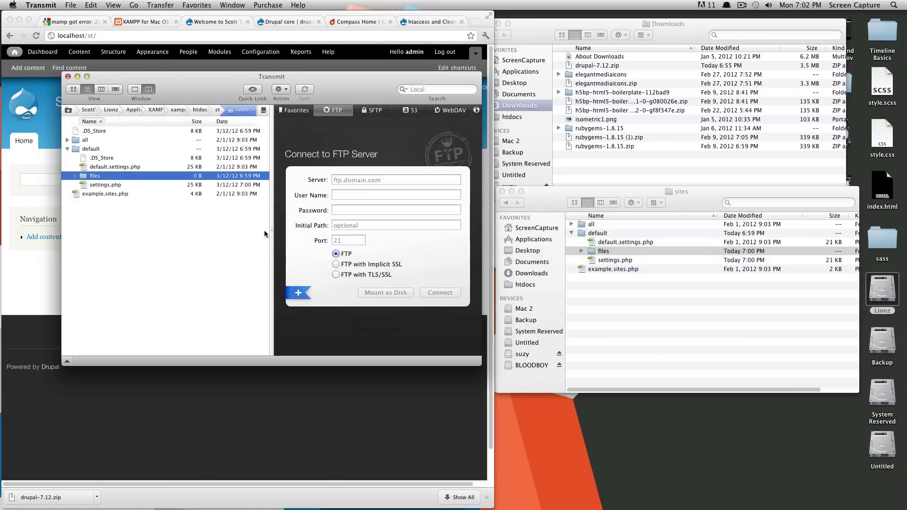
{"action": "left_click", "coordinate": [103, 205]}
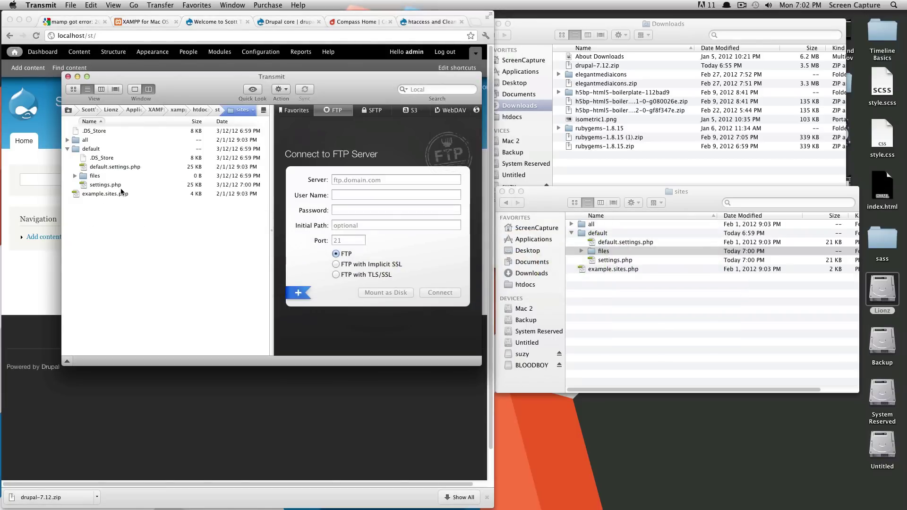
{"action": "left_click", "coordinate": [119, 186]}
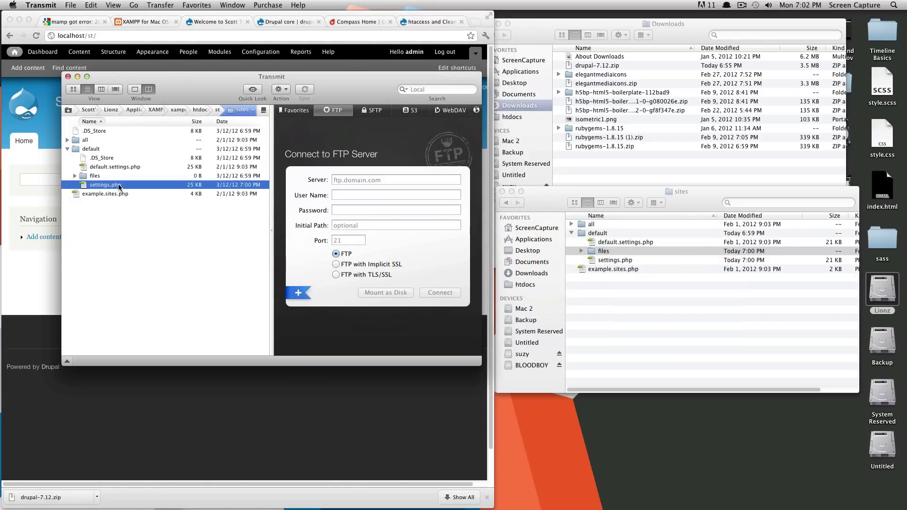
{"action": "key", "text": "super+i"}
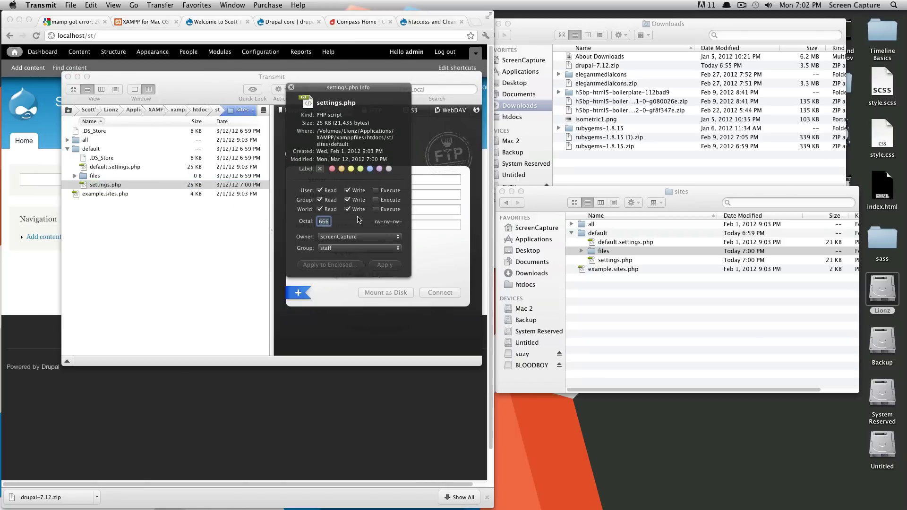
{"action": "left_click", "coordinate": [348, 210]}
{"action": "left_click", "coordinate": [348, 200]}
{"action": "left_click", "coordinate": [385, 265]}
{"action": "left_click", "coordinate": [292, 88]}
{"action": "left_click", "coordinate": [36, 257]}
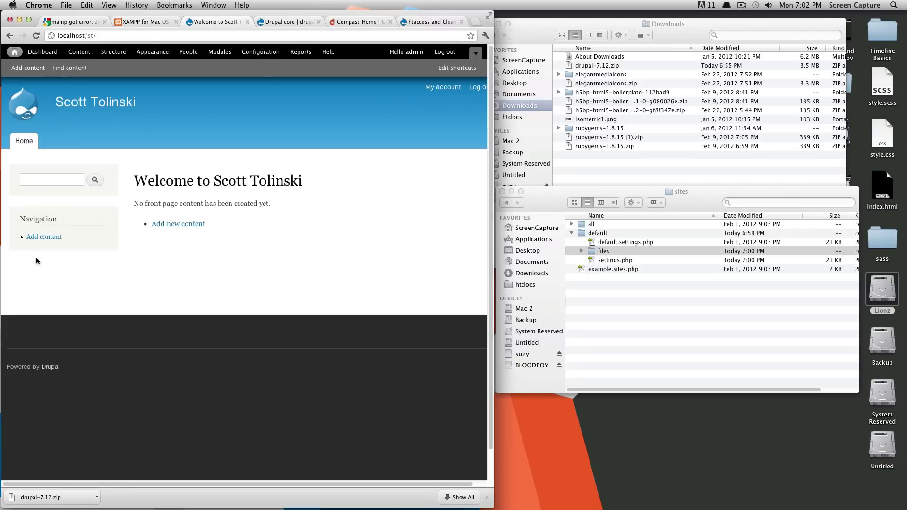
{"action": "scroll", "coordinate": [115, 249], "scroll_direction": "down", "scroll_amount": 1}
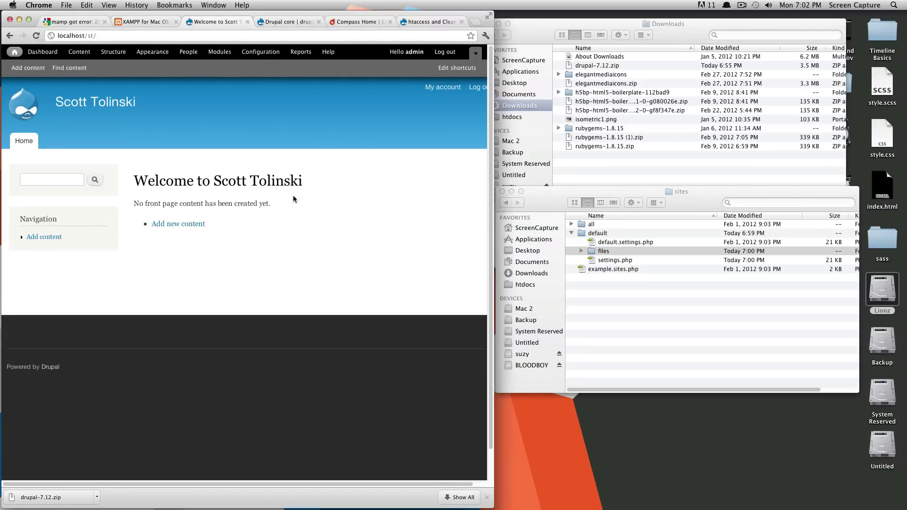